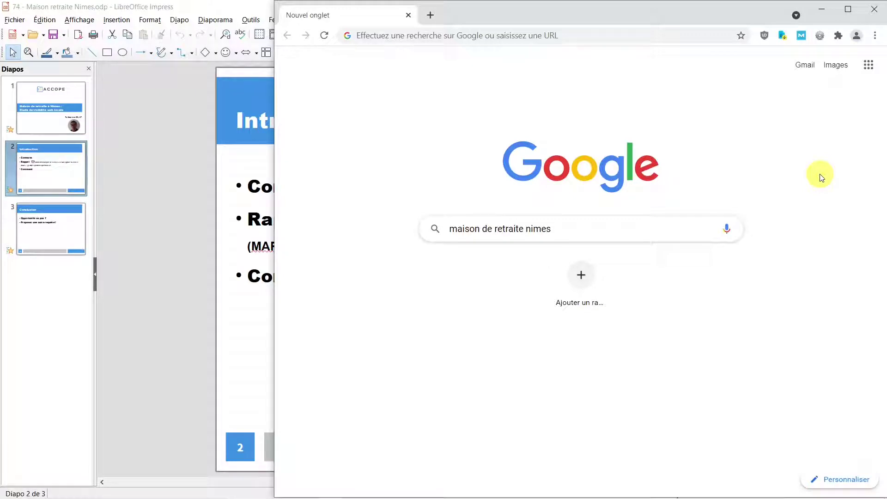
Step: View the installed browser extensions, and search Google for "maison de retraite nimes"
{"action": "left_click", "coordinate": [839, 37]}
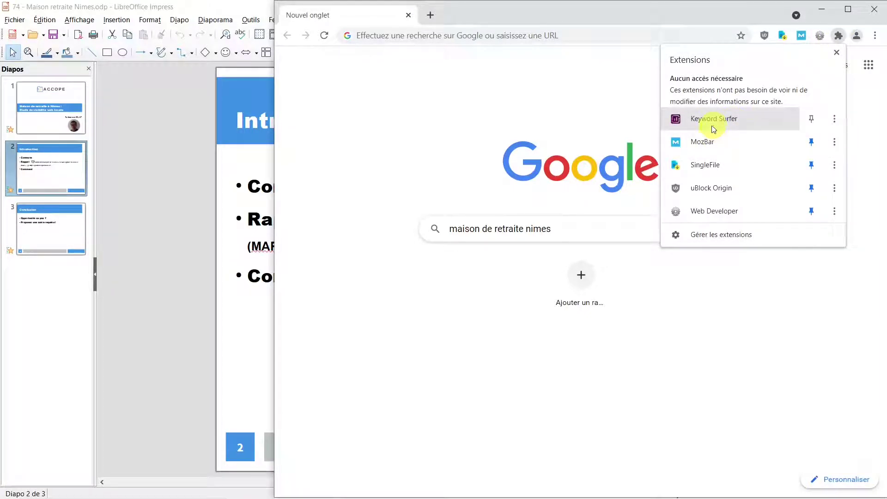
{"action": "left_click", "coordinate": [398, 124]}
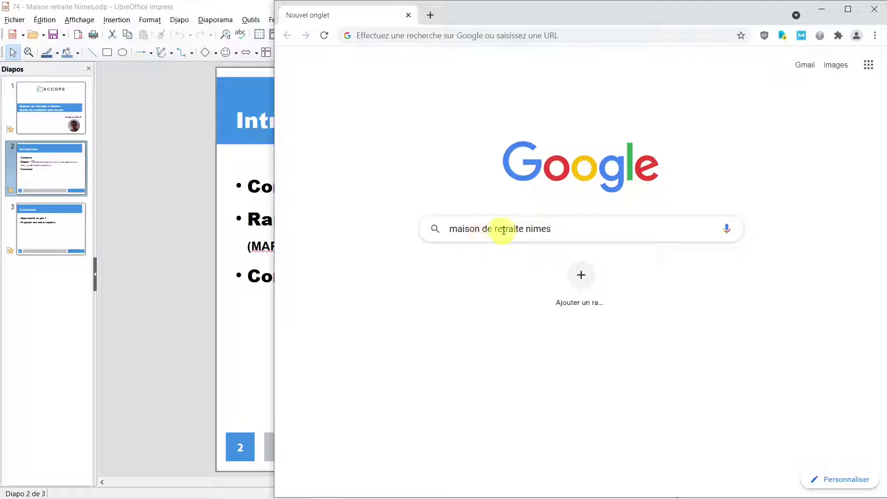
{"action": "left_click", "coordinate": [566, 229]}
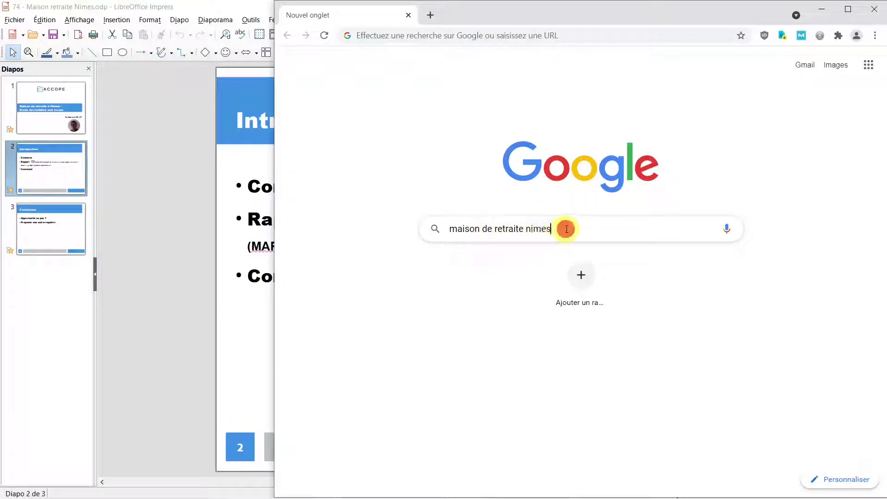
{"action": "key", "text": "Return"}
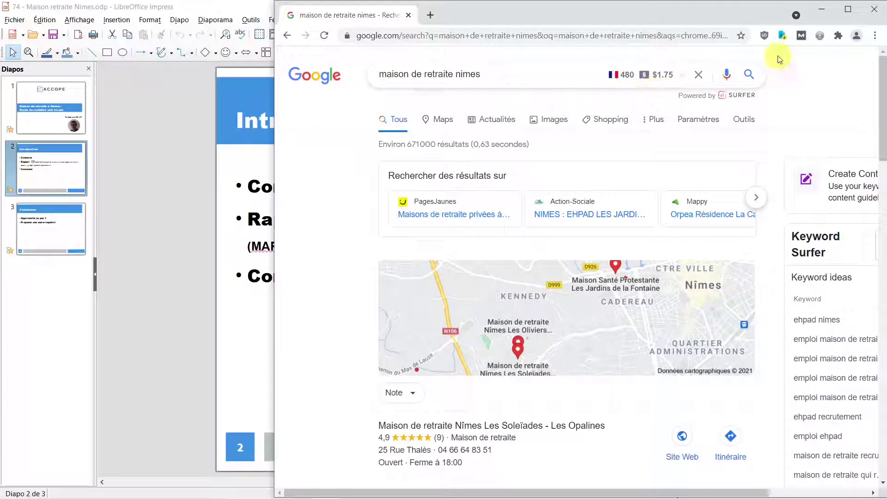
Step: Copy the keyword idea "ehpad nimes" from Keyword Surfer into Notepad, add its volume 880 and start a new line
{"action": "left_click", "coordinate": [849, 10]}
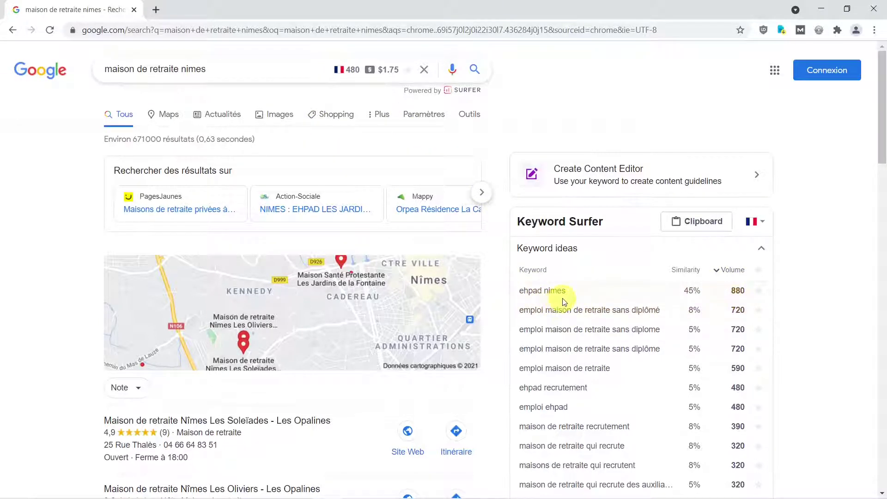
{"action": "left_click", "coordinate": [847, 9]}
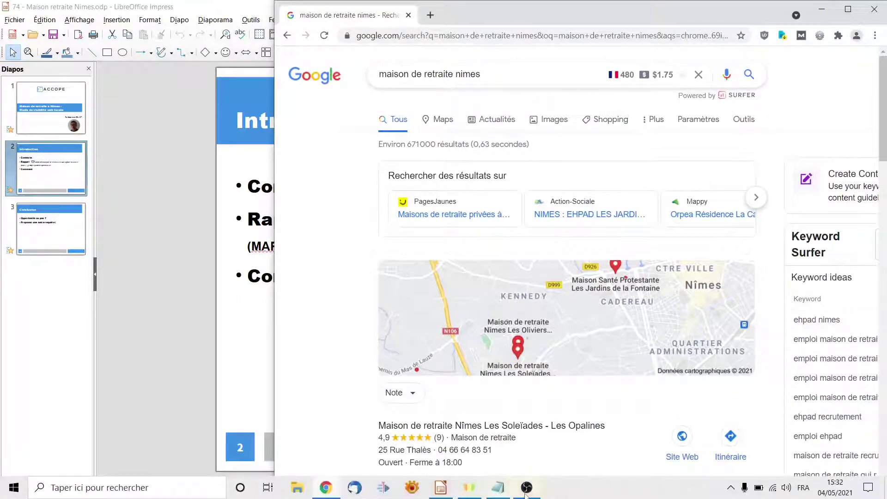
{"action": "left_click", "coordinate": [498, 488]}
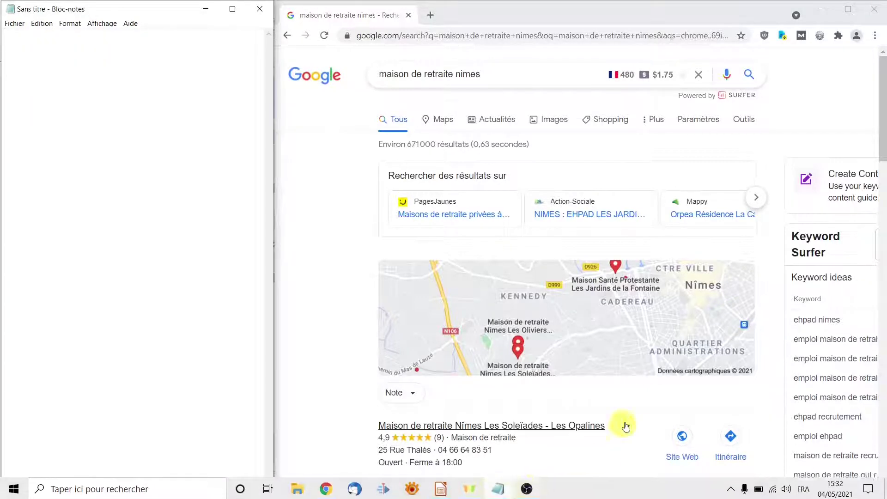
{"action": "left_click", "coordinate": [848, 9]}
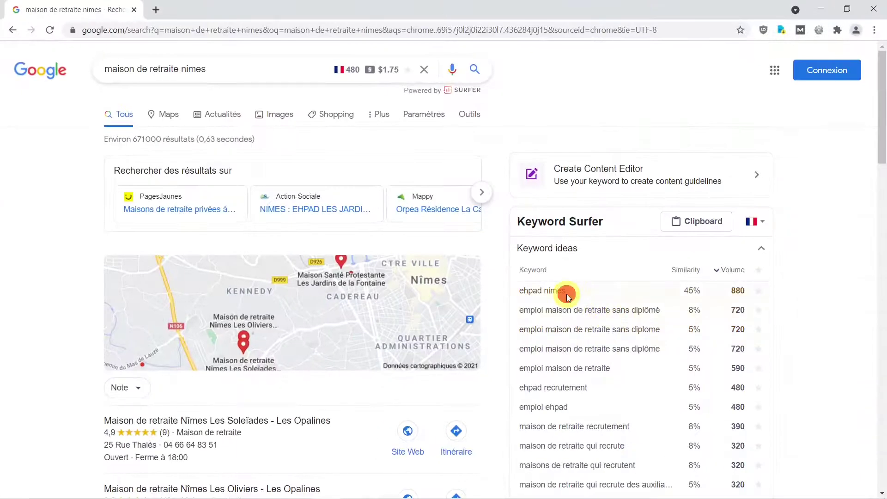
{"action": "left_click_drag", "start_coordinate": [567, 294], "coordinate": [520, 292]}
{"action": "key", "text": "ctrl+c"}
{"action": "left_click", "coordinate": [495, 487]}
{"action": "key", "text": "ctrl+v"}
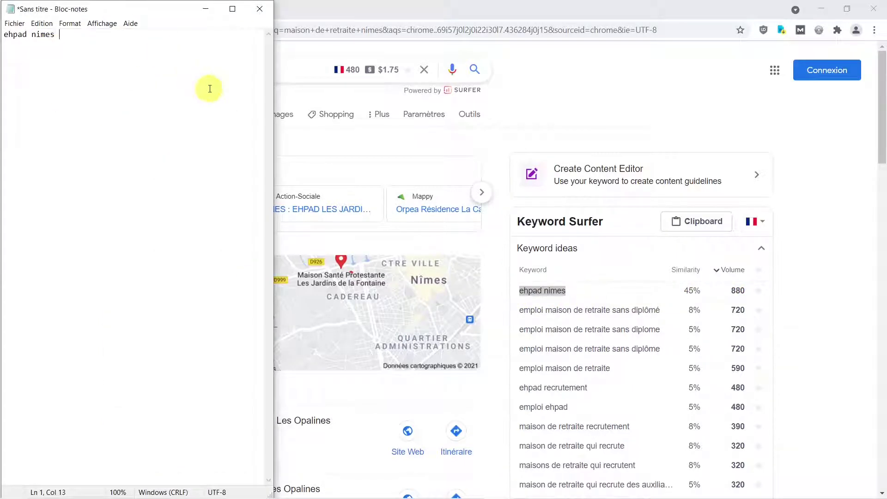
{"action": "type", "text": "880"}
{"action": "left_click", "coordinate": [123, 38]}
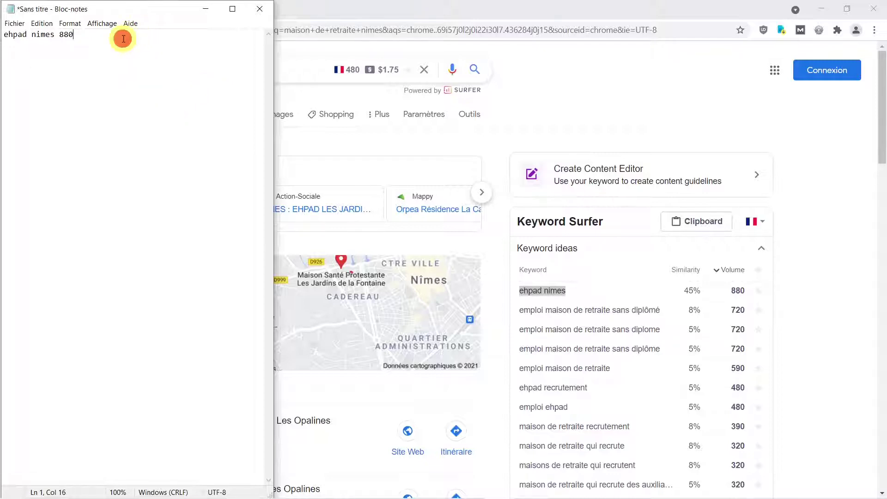
{"action": "key", "text": "Return"}
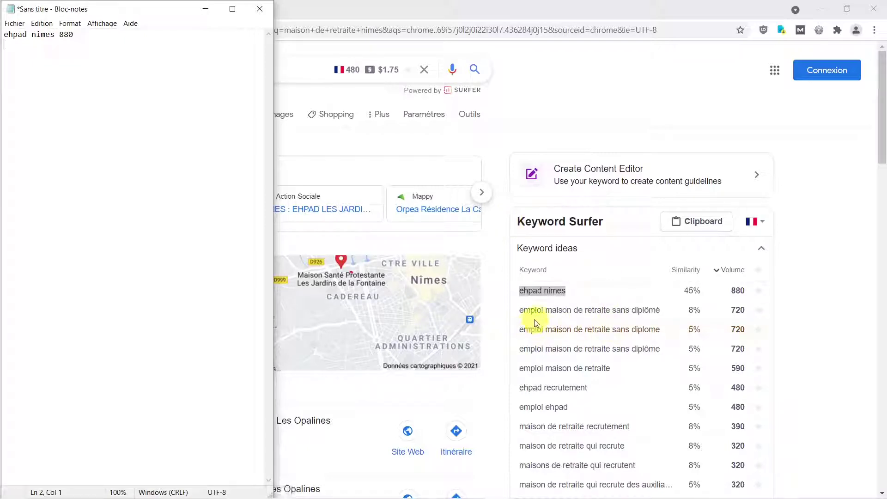
Step: Examine the full Keyword Surfer list of keyword ideas and volumes in Chrome for other relevant terms
{"action": "double_click", "coordinate": [646, 10]}
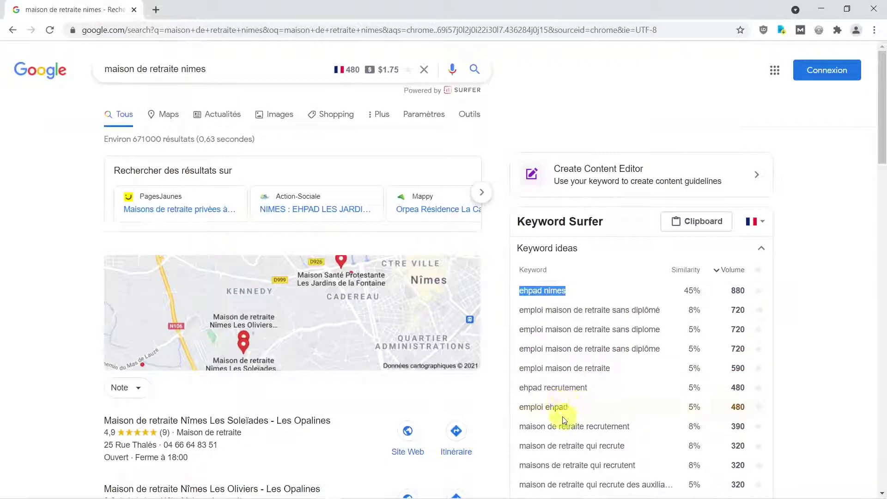
{"action": "scroll", "coordinate": [579, 417], "scroll_direction": "down", "scroll_amount": 3}
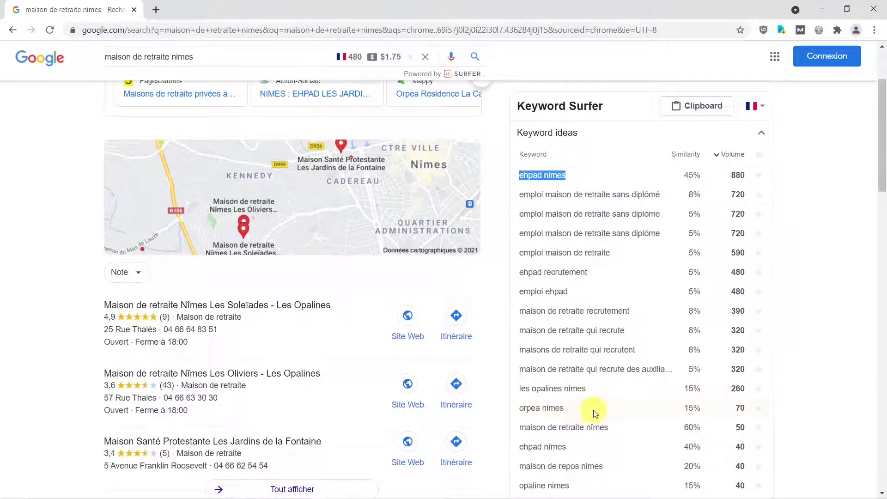
{"action": "scroll", "coordinate": [595, 412], "scroll_direction": "down", "scroll_amount": 1}
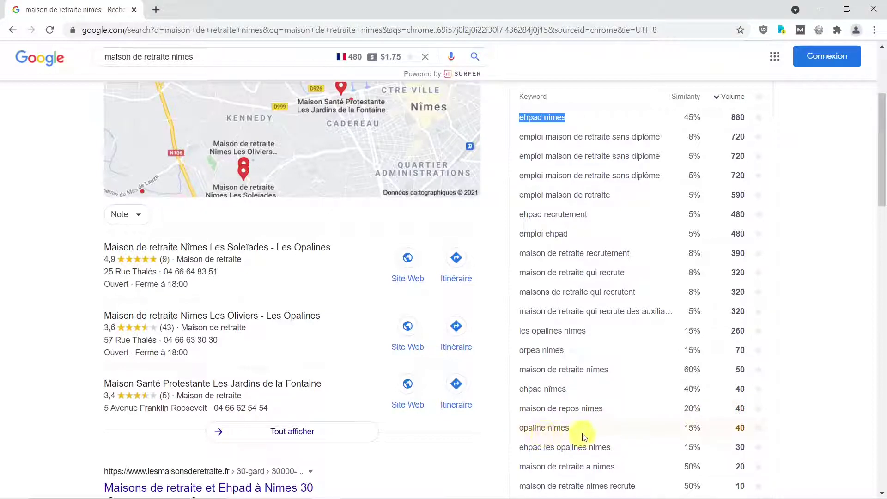
{"action": "scroll", "coordinate": [584, 436], "scroll_direction": "down", "scroll_amount": 1}
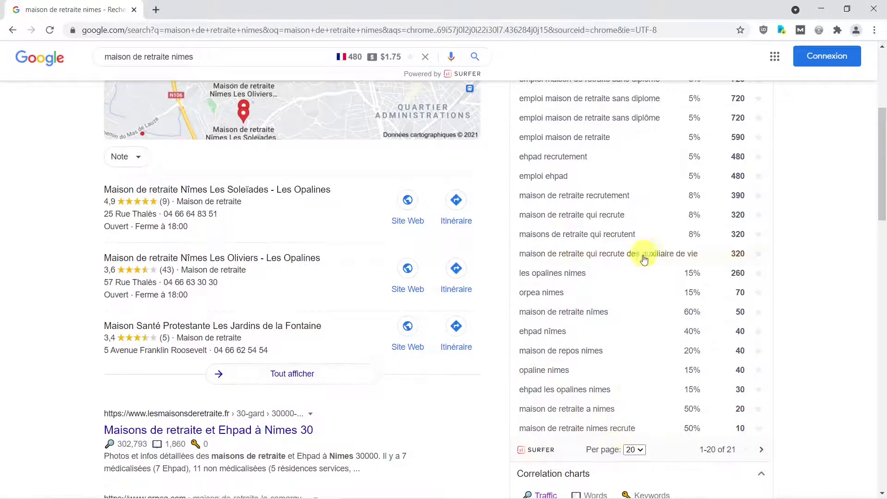
{"action": "scroll", "coordinate": [644, 254], "scroll_direction": "up", "scroll_amount": 4}
{"action": "scroll", "coordinate": [644, 261], "scroll_direction": "up", "scroll_amount": 1}
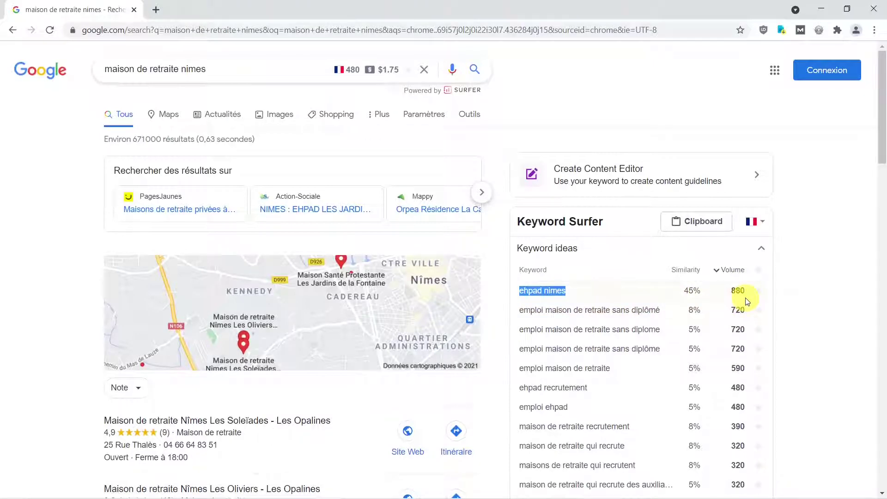
Step: Open the related search "maison de retraite gard" in a new tab, check its search volume and close that tab
{"action": "scroll", "coordinate": [388, 331], "scroll_direction": "down", "scroll_amount": 4}
{"action": "scroll", "coordinate": [389, 336], "scroll_direction": "down", "scroll_amount": 8}
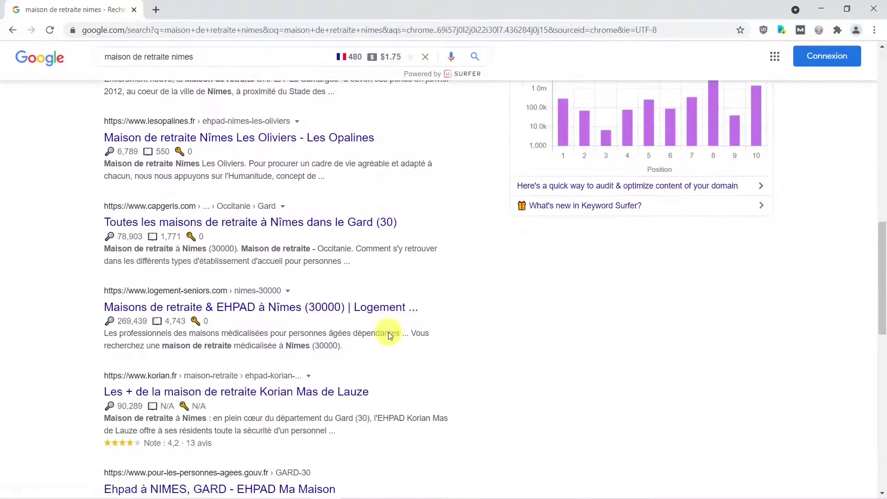
{"action": "scroll", "coordinate": [388, 331], "scroll_direction": "down", "scroll_amount": 7}
{"action": "scroll", "coordinate": [389, 332], "scroll_direction": "down", "scroll_amount": 6}
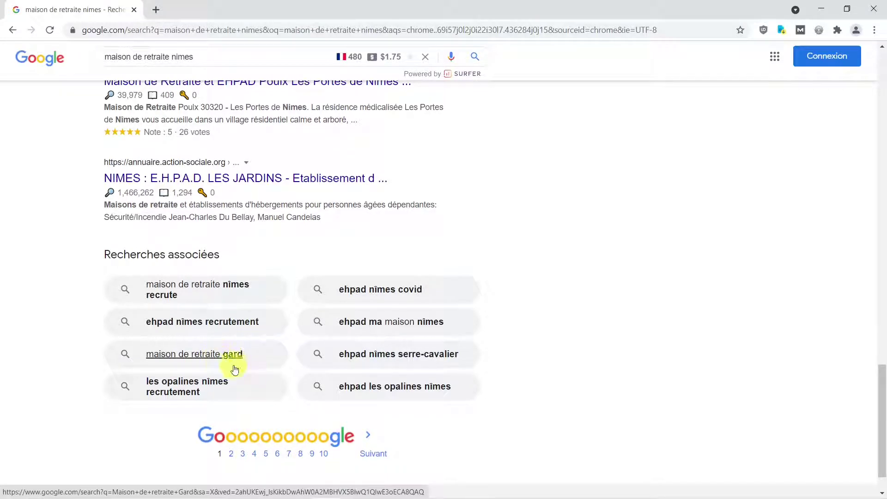
{"action": "middle_click", "coordinate": [204, 356]}
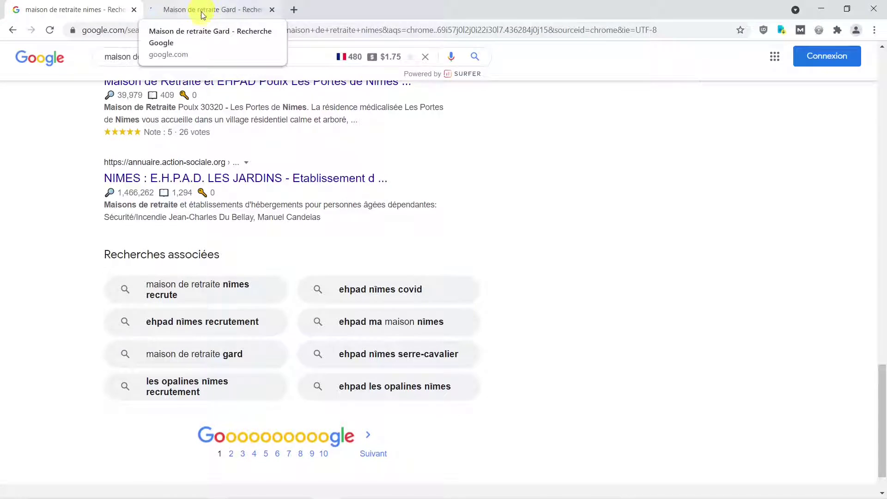
{"action": "left_click", "coordinate": [202, 14]}
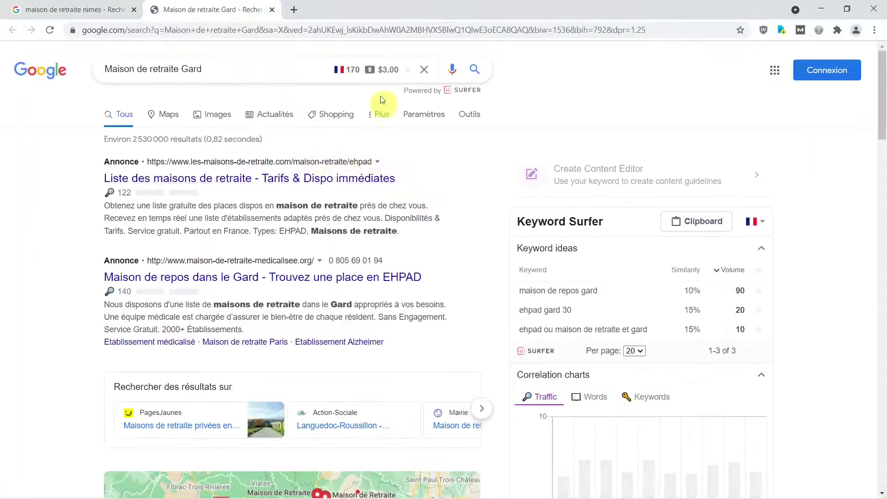
{"action": "mouse_move", "coordinate": [361, 73]}
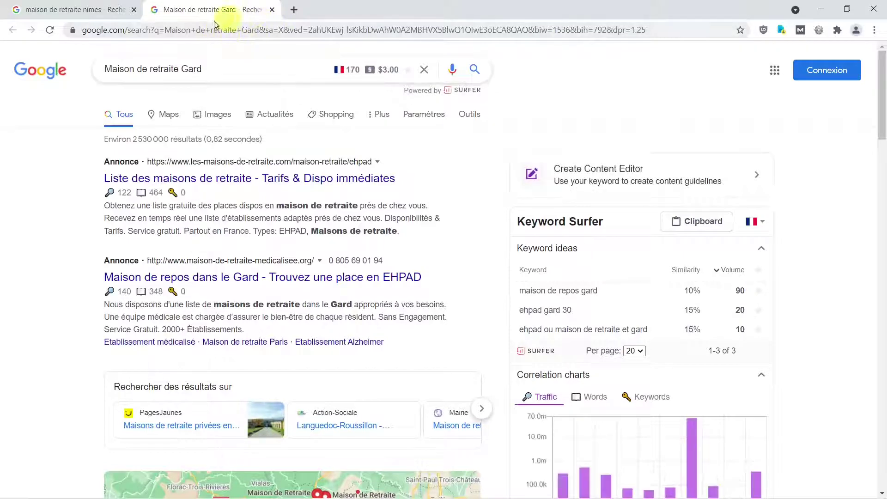
{"action": "left_click", "coordinate": [272, 10]}
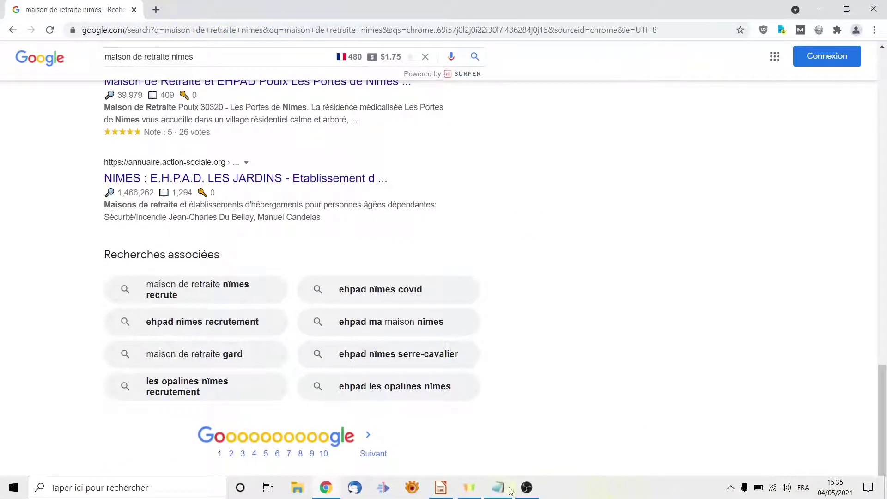
Step: Add "maison de retraite gard 170" on the second line of the Notepad keyword list
{"action": "left_click", "coordinate": [848, 10]}
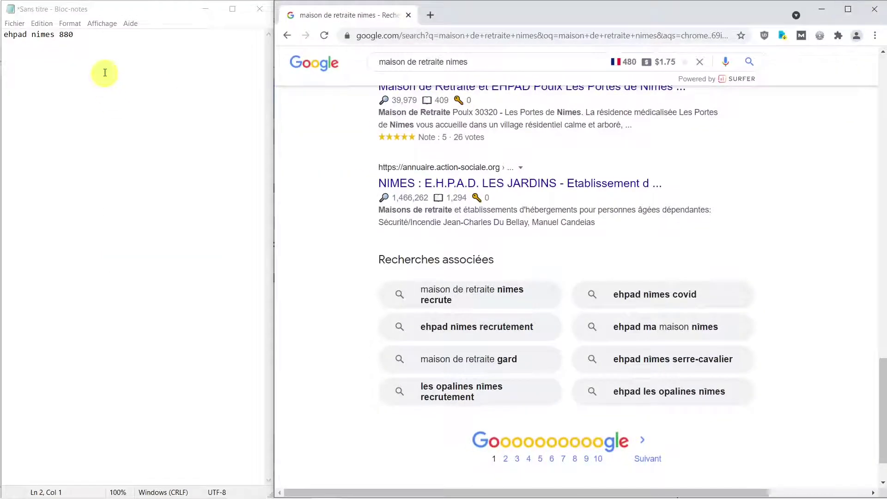
{"action": "left_click", "coordinate": [74, 52]}
{"action": "type", "text": "maison de retraite gard 170"}
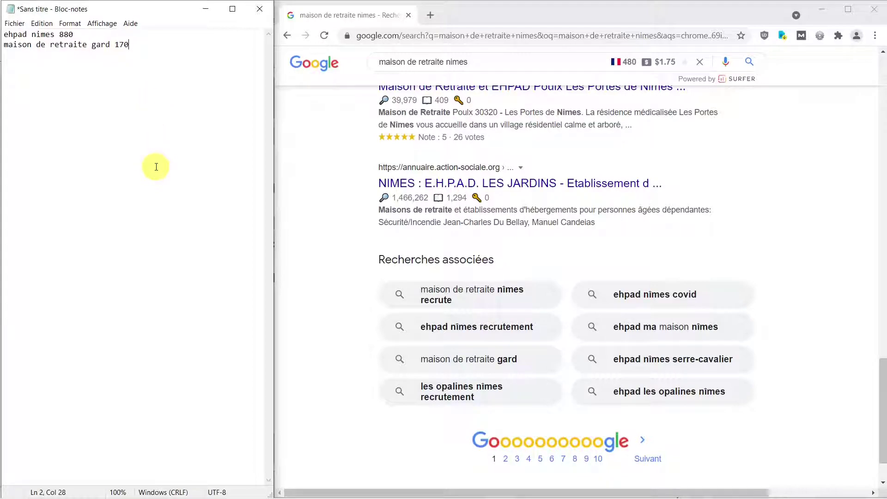
Step: Show all local retirement home listings from the Nîmes search results and review the first page of establishments
{"action": "scroll", "coordinate": [332, 187], "scroll_direction": "up", "scroll_amount": 10}
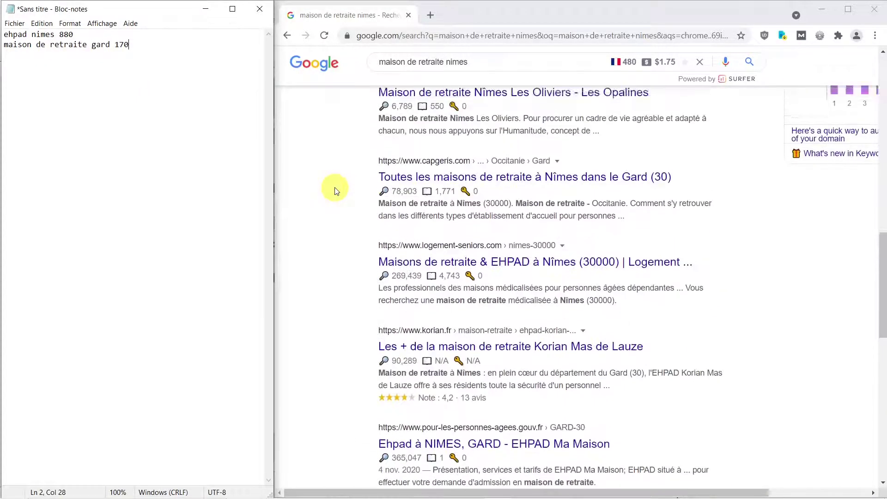
{"action": "scroll", "coordinate": [336, 190], "scroll_direction": "up", "scroll_amount": 10}
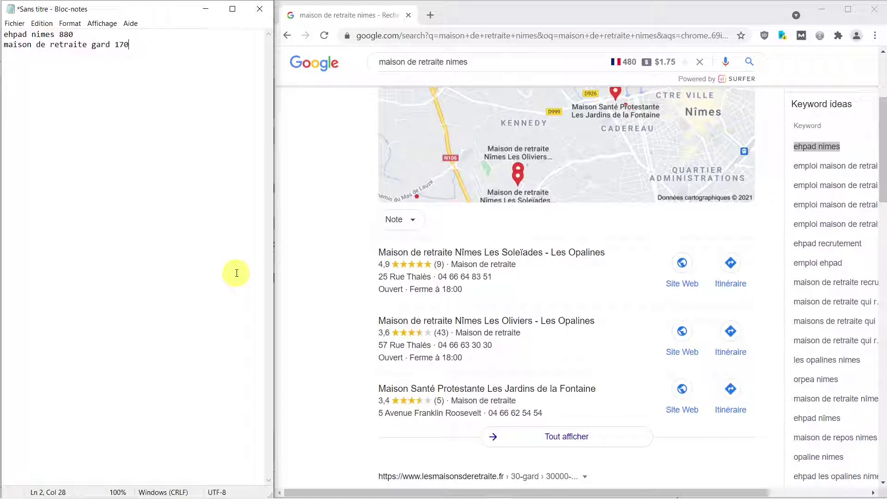
{"action": "scroll", "coordinate": [305, 290], "scroll_direction": "up", "scroll_amount": 1}
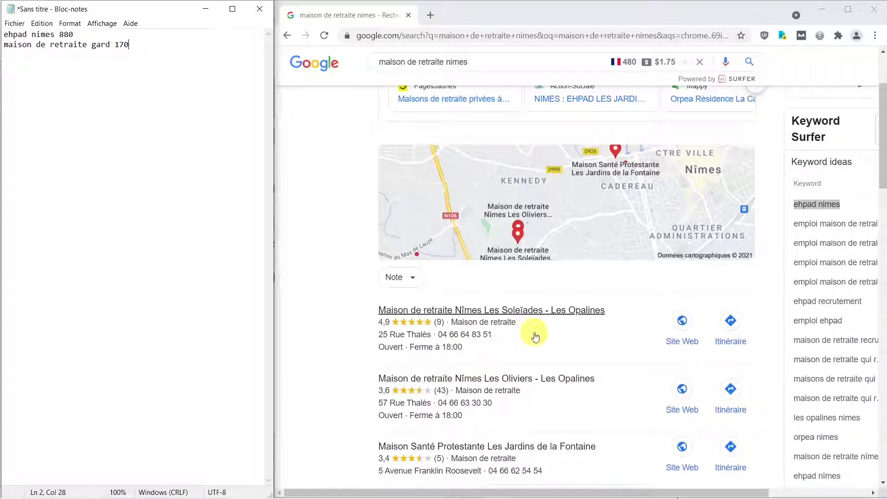
{"action": "scroll", "coordinate": [536, 342], "scroll_direction": "down", "scroll_amount": 1}
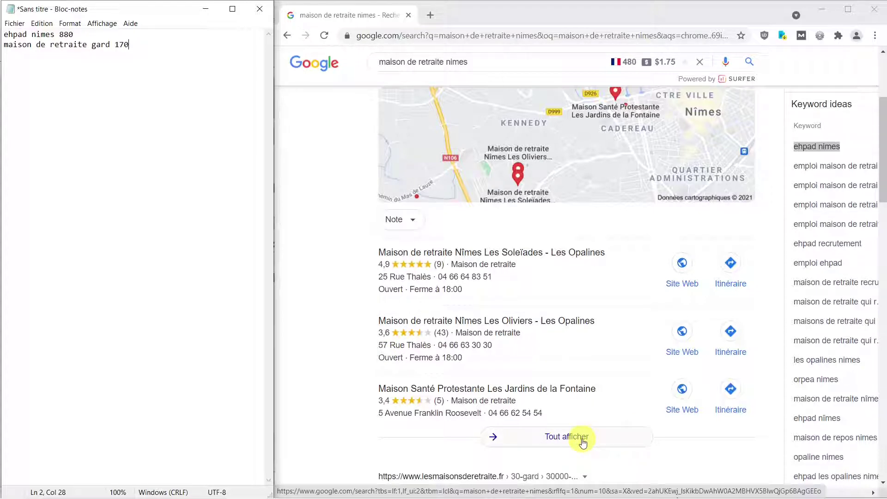
{"action": "left_click", "coordinate": [557, 437]}
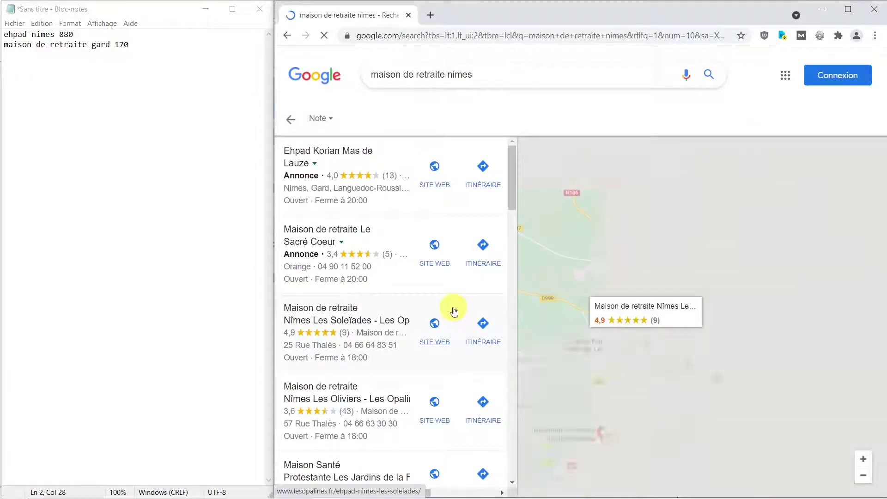
{"action": "scroll", "coordinate": [454, 311], "scroll_direction": "down", "scroll_amount": 10}
{"action": "scroll", "coordinate": [454, 311], "scroll_direction": "down", "scroll_amount": 15}
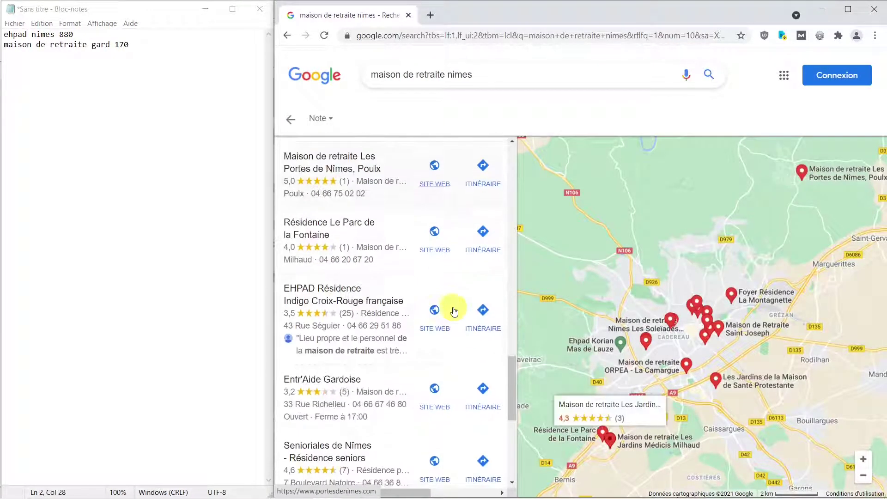
{"action": "scroll", "coordinate": [454, 311], "scroll_direction": "down", "scroll_amount": 5}
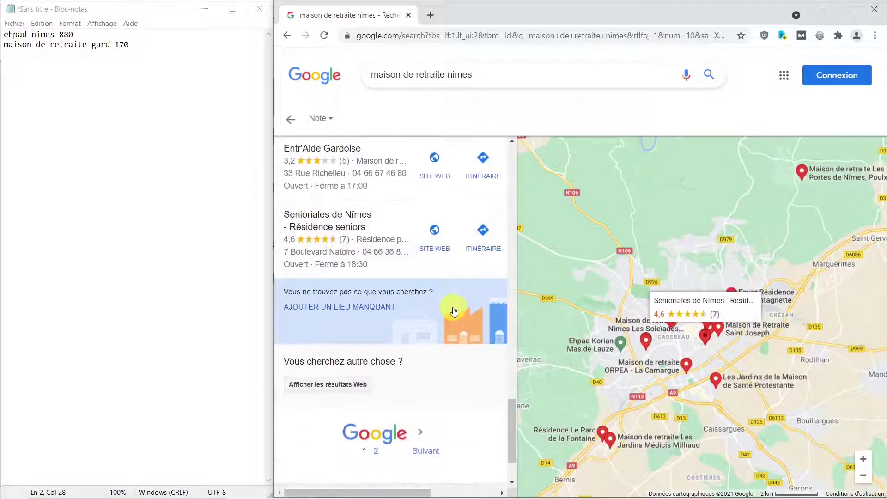
Step: Open the second page of local retirement home listings for Nîmes and review all its establishments
{"action": "left_click", "coordinate": [378, 455]}
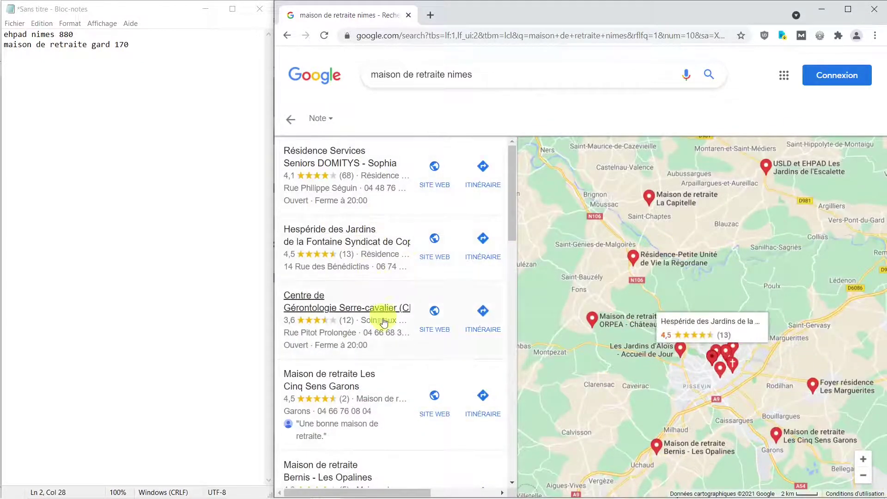
{"action": "scroll", "coordinate": [390, 392], "scroll_direction": "down", "scroll_amount": 1}
{"action": "scroll", "coordinate": [390, 392], "scroll_direction": "down", "scroll_amount": 6}
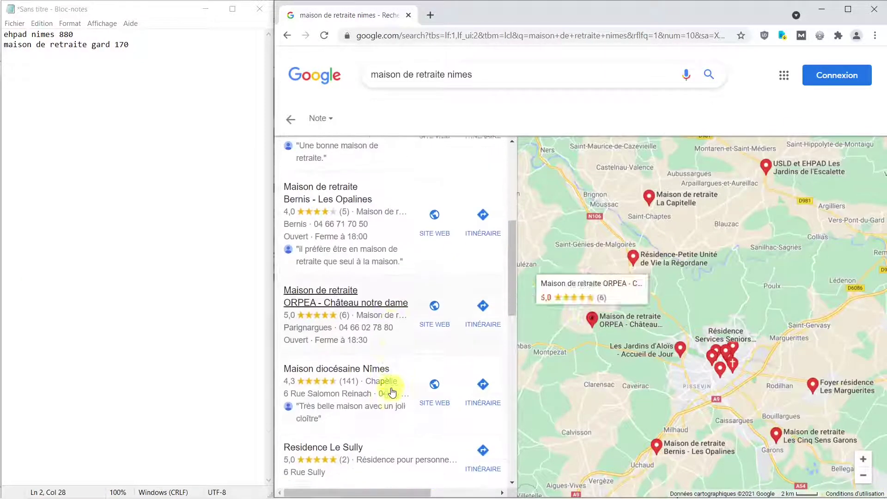
{"action": "scroll", "coordinate": [392, 392], "scroll_direction": "down", "scroll_amount": 3}
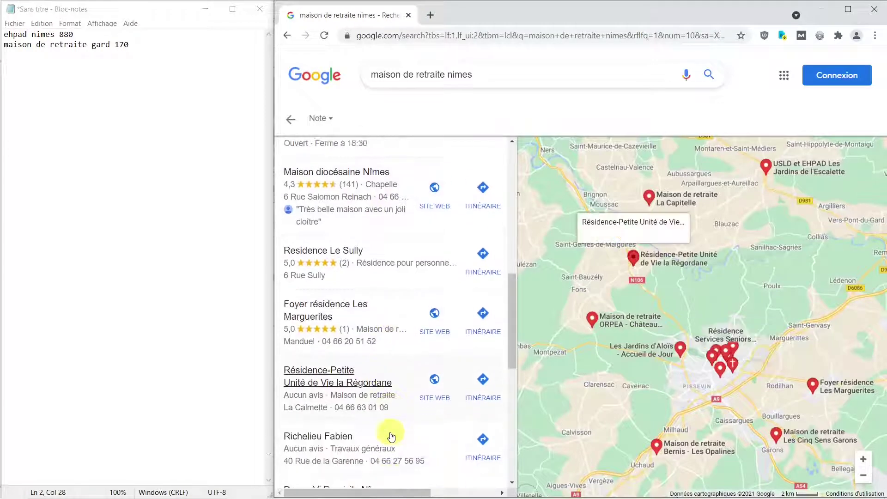
{"action": "scroll", "coordinate": [396, 416], "scroll_direction": "down", "scroll_amount": 3}
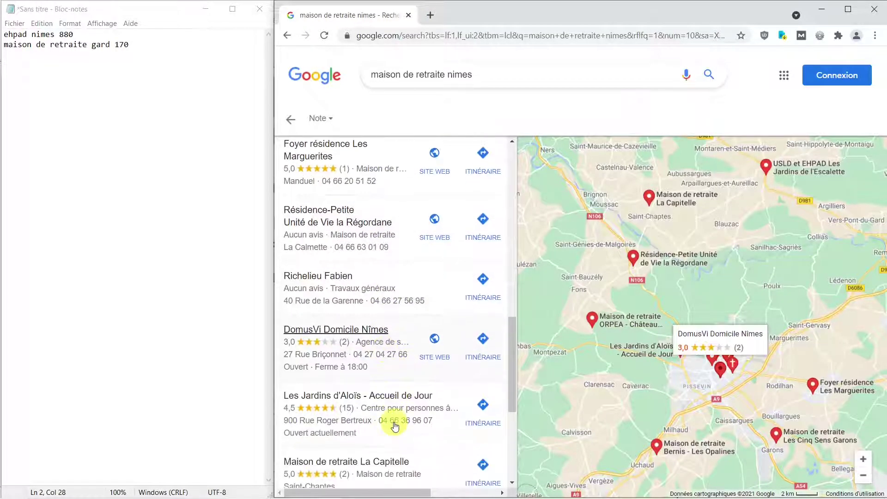
{"action": "scroll", "coordinate": [400, 412], "scroll_direction": "down", "scroll_amount": 2}
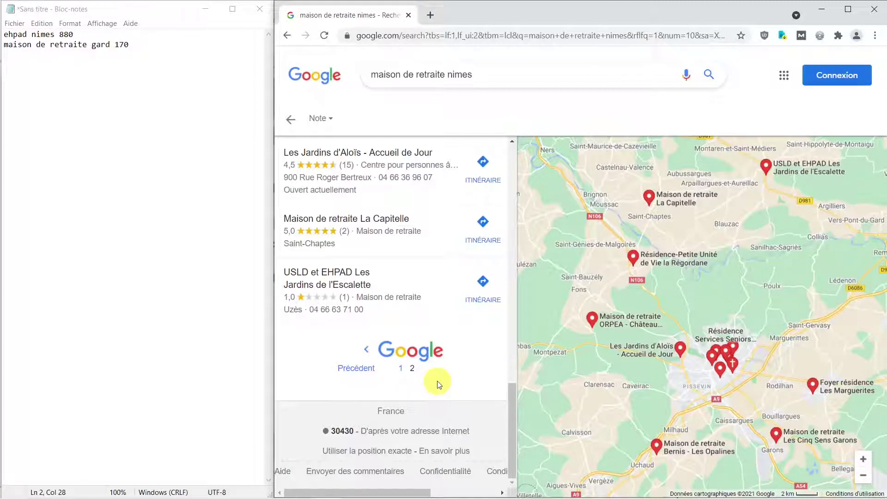
Step: Return to the first page of local listings in a maximized browser window and review the sponsored and top-ranked establishments
{"action": "left_click", "coordinate": [402, 367]}
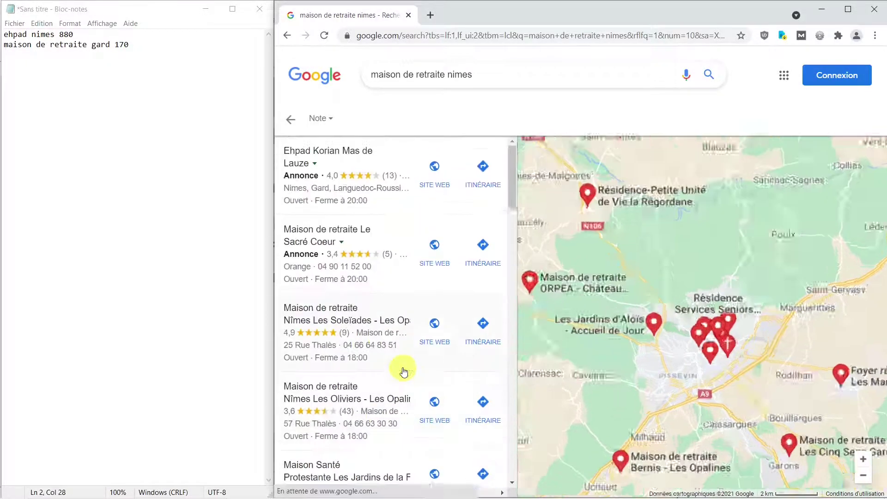
{"action": "left_click", "coordinate": [848, 10]}
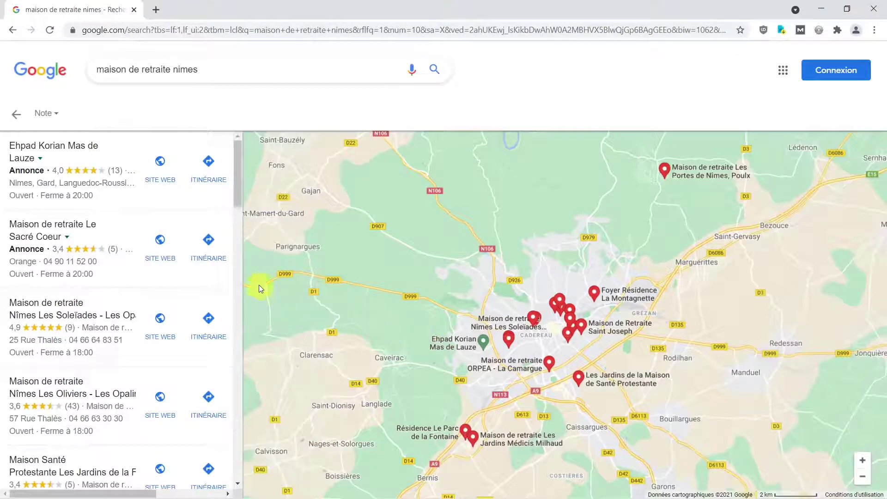
{"action": "scroll", "coordinate": [161, 318], "scroll_direction": "down", "scroll_amount": 2}
{"action": "scroll", "coordinate": [160, 318], "scroll_direction": "up", "scroll_amount": 2}
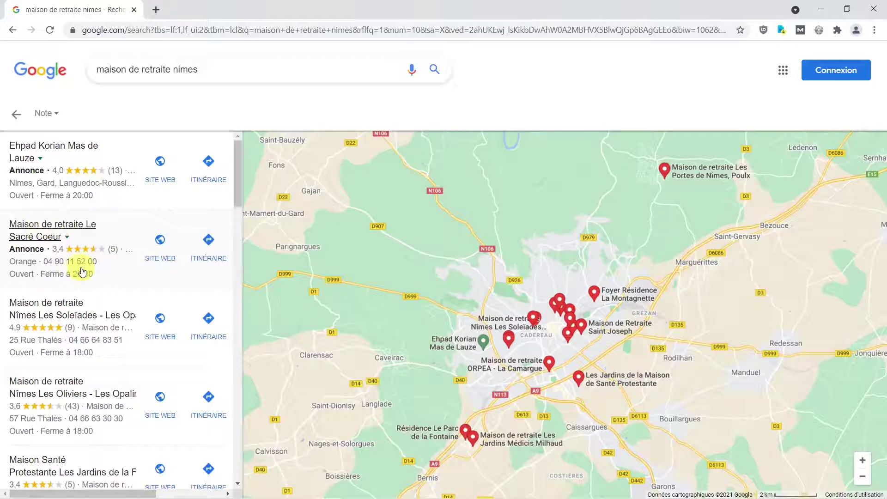
{"action": "scroll", "coordinate": [90, 305], "scroll_direction": "down", "scroll_amount": 1}
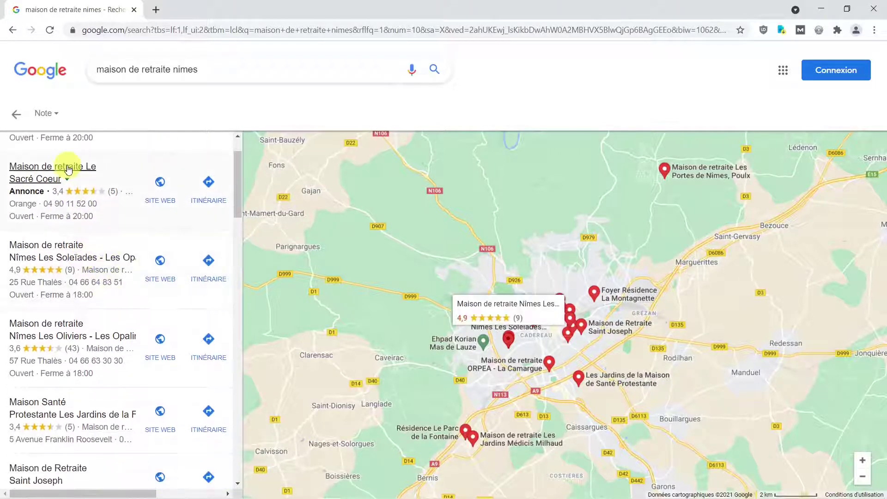
{"action": "scroll", "coordinate": [88, 278], "scroll_direction": "up", "scroll_amount": 1}
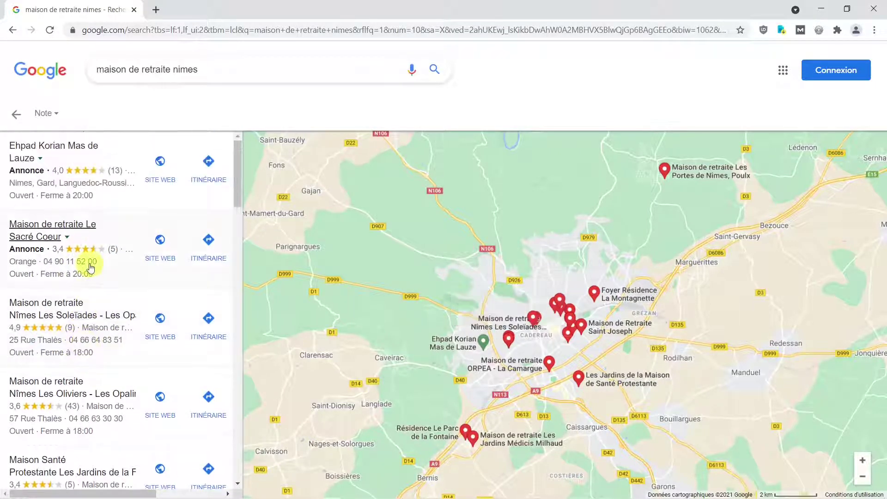
{"action": "scroll", "coordinate": [68, 339], "scroll_direction": "down", "scroll_amount": 1}
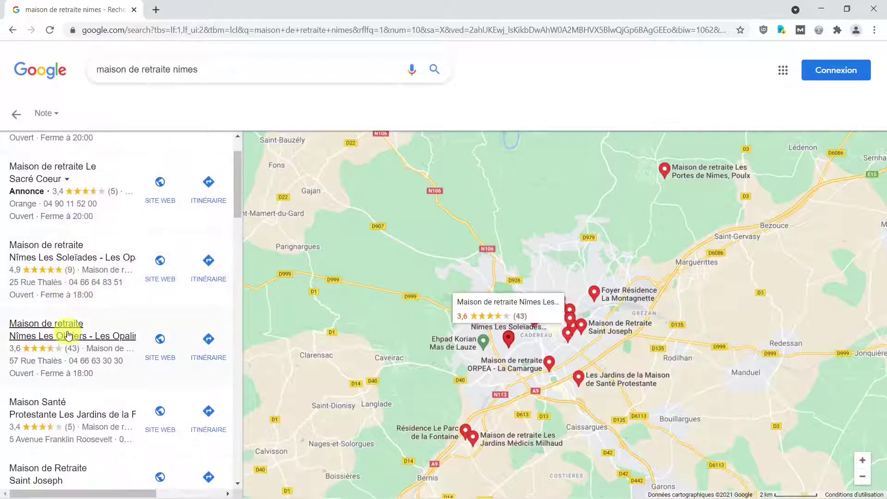
{"action": "scroll", "coordinate": [68, 335], "scroll_direction": "down", "scroll_amount": 1}
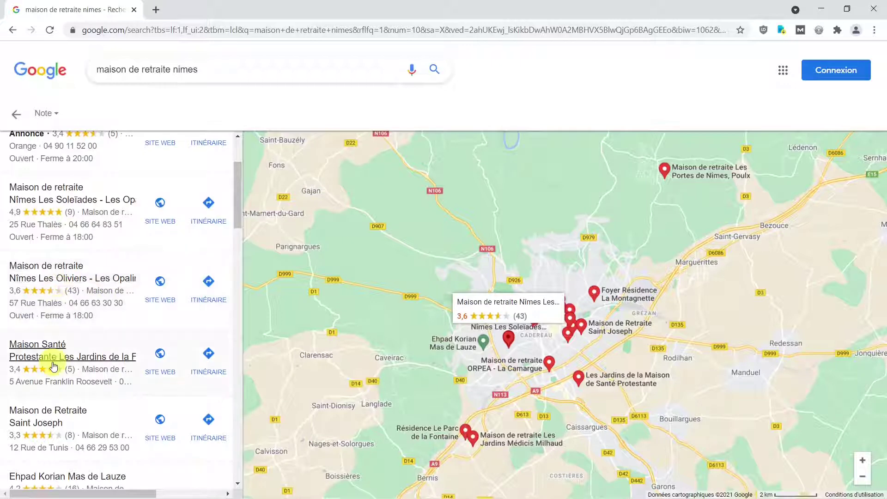
Step: Open the Maison de retraite Nîmes Les Soleïades - Les Opalines listing and examine its contact details, photos, rating summary and Google reviews
{"action": "left_click", "coordinate": [63, 194]}
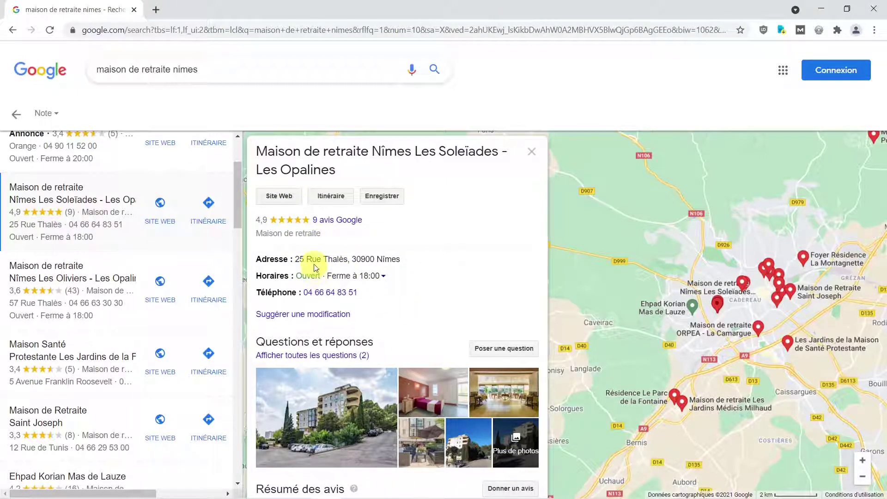
{"action": "scroll", "coordinate": [384, 331], "scroll_direction": "down", "scroll_amount": 1}
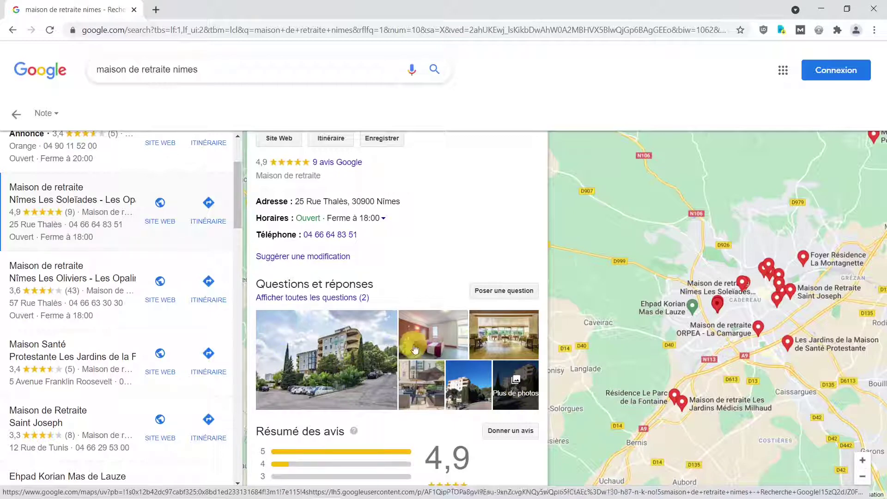
{"action": "scroll", "coordinate": [476, 381], "scroll_direction": "down", "scroll_amount": 1}
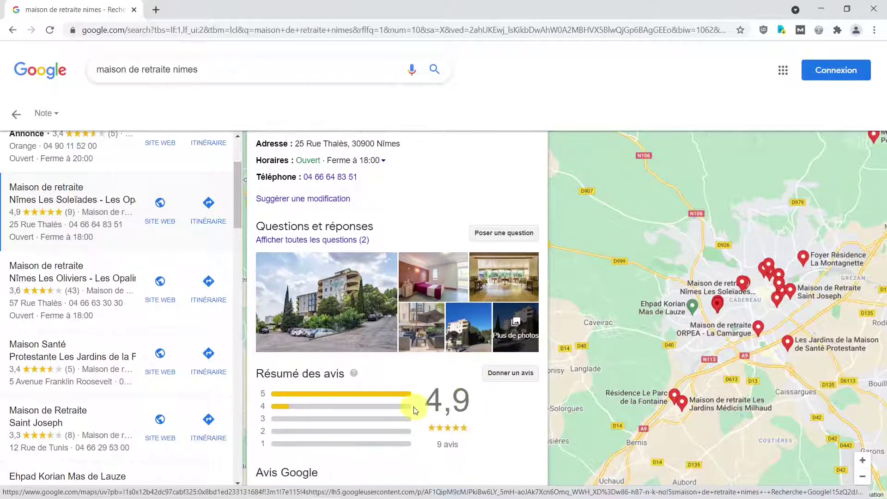
{"action": "scroll", "coordinate": [368, 447], "scroll_direction": "down", "scroll_amount": 1}
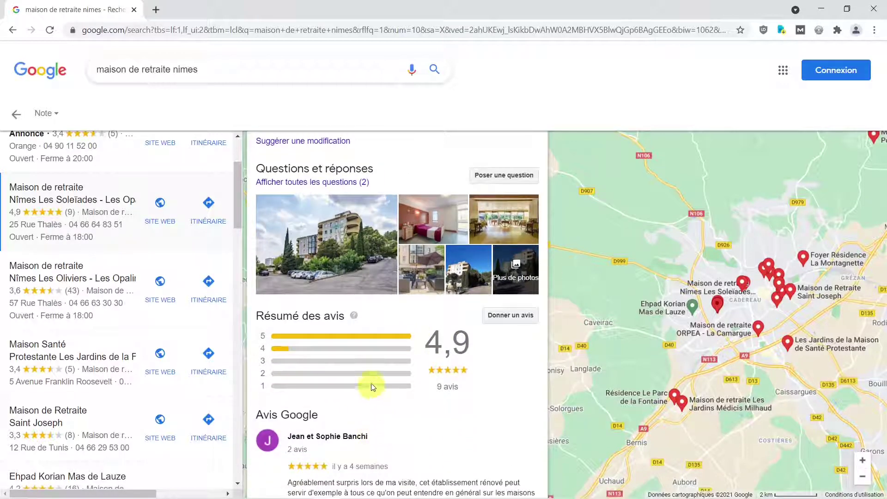
{"action": "scroll", "coordinate": [336, 390], "scroll_direction": "down", "scroll_amount": 3}
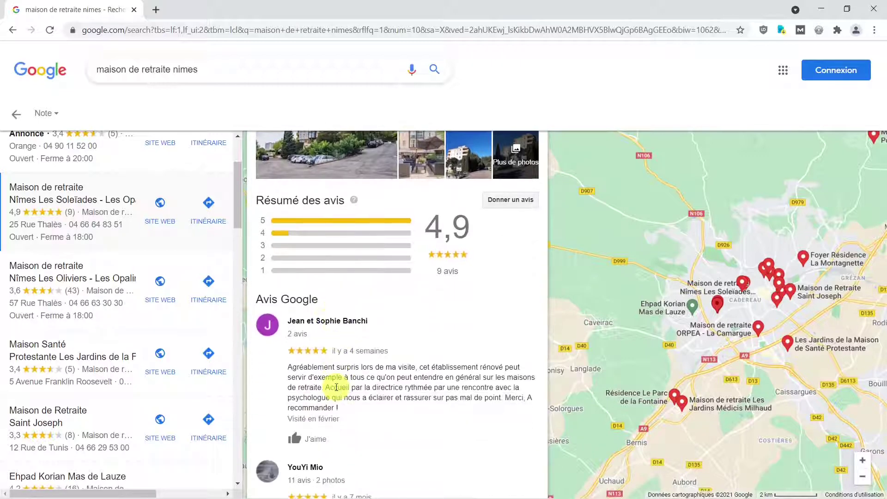
{"action": "scroll", "coordinate": [329, 331], "scroll_direction": "down", "scroll_amount": 1}
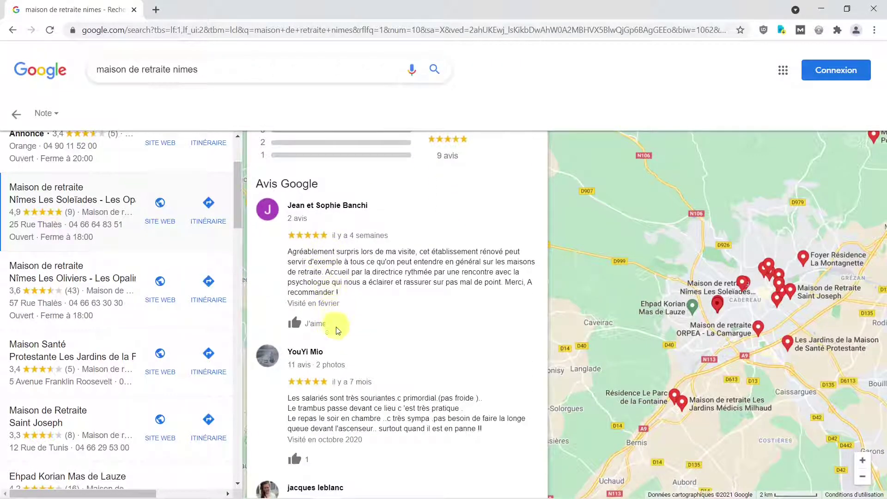
{"action": "scroll", "coordinate": [354, 390], "scroll_direction": "down", "scroll_amount": 1}
{"action": "scroll", "coordinate": [354, 393], "scroll_direction": "down", "scroll_amount": 4}
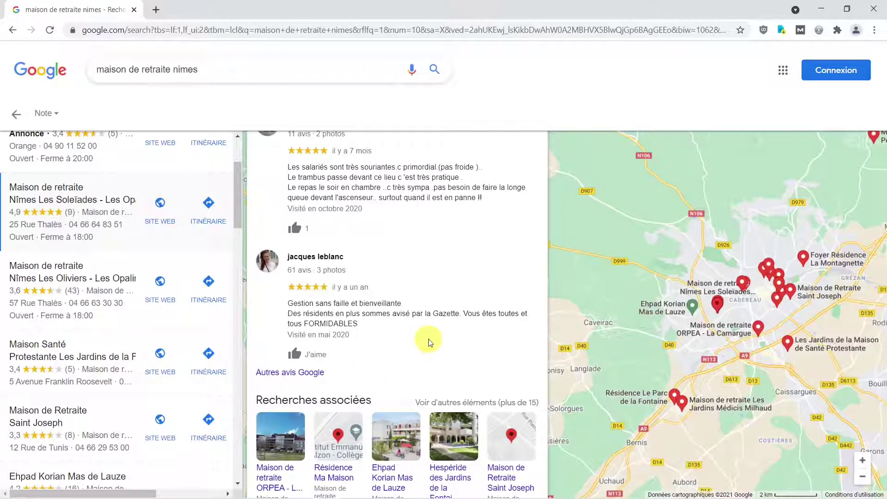
Step: Check the related searches and web results in the Les Soleïades listing, returning to the top of its profile
{"action": "scroll", "coordinate": [428, 340], "scroll_direction": "up", "scroll_amount": 5}
{"action": "scroll", "coordinate": [429, 339], "scroll_direction": "up", "scroll_amount": 2}
{"action": "scroll", "coordinate": [429, 339], "scroll_direction": "down", "scroll_amount": 11}
{"action": "scroll", "coordinate": [428, 342], "scroll_direction": "down", "scroll_amount": 2}
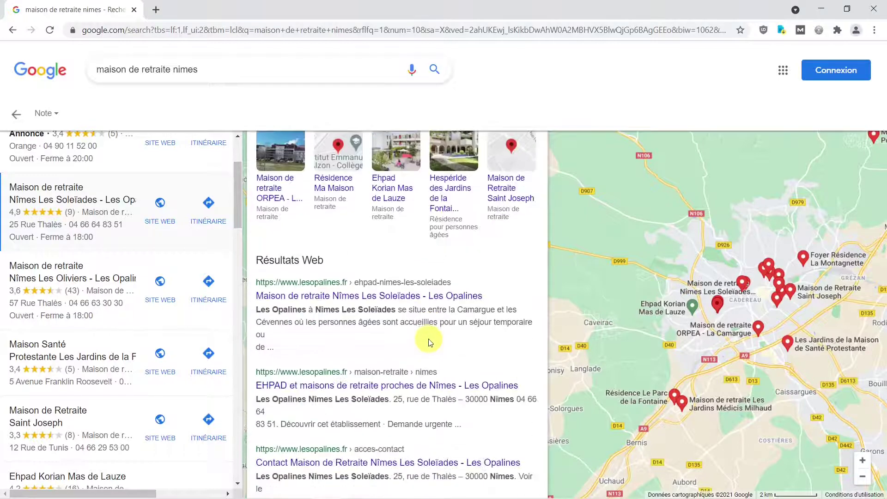
{"action": "scroll", "coordinate": [429, 342], "scroll_direction": "up", "scroll_amount": 4}
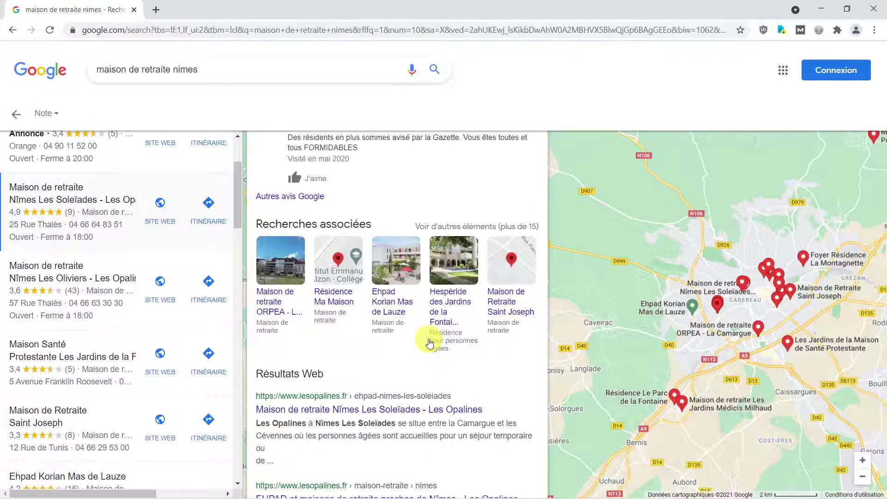
{"action": "scroll", "coordinate": [429, 342], "scroll_direction": "up", "scroll_amount": 10}
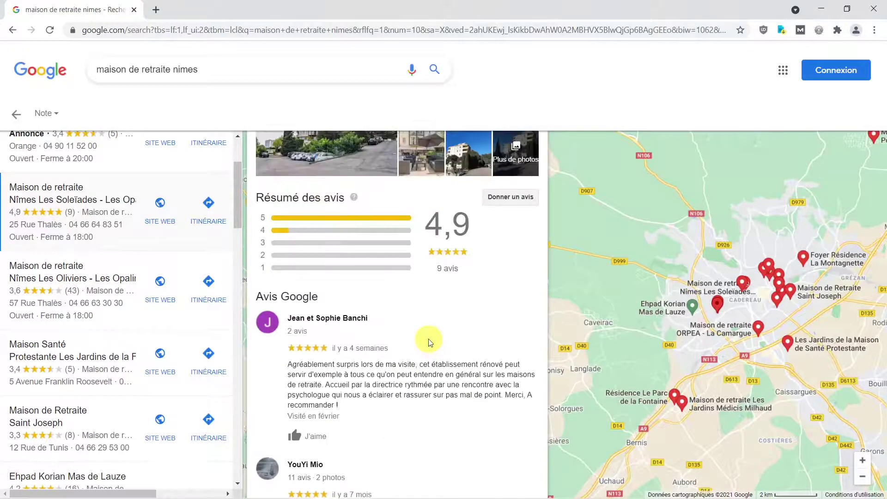
{"action": "scroll", "coordinate": [428, 343], "scroll_direction": "up", "scroll_amount": 4}
{"action": "scroll", "coordinate": [428, 342], "scroll_direction": "up", "scroll_amount": 3}
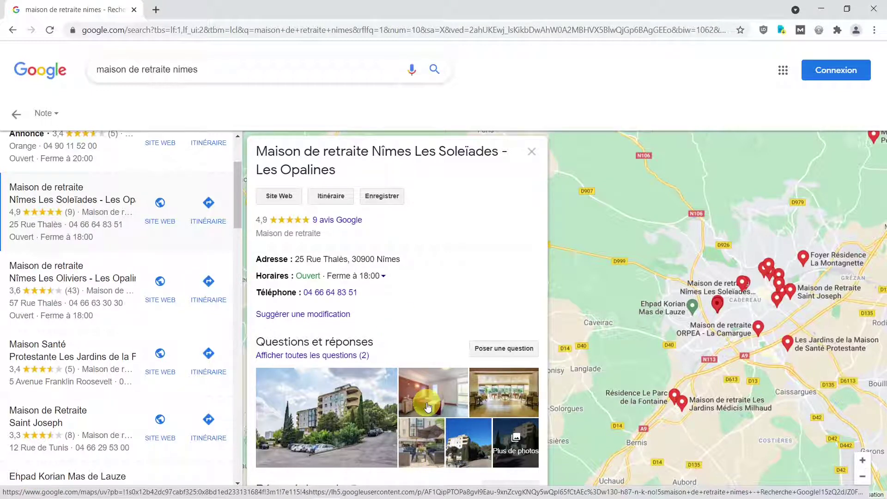
Step: Open the Maison de retraite Nîmes Les Oliviers - Les Opalines listing and examine its questions, photos, rating summary and Google reviews
{"action": "left_click", "coordinate": [71, 280]}
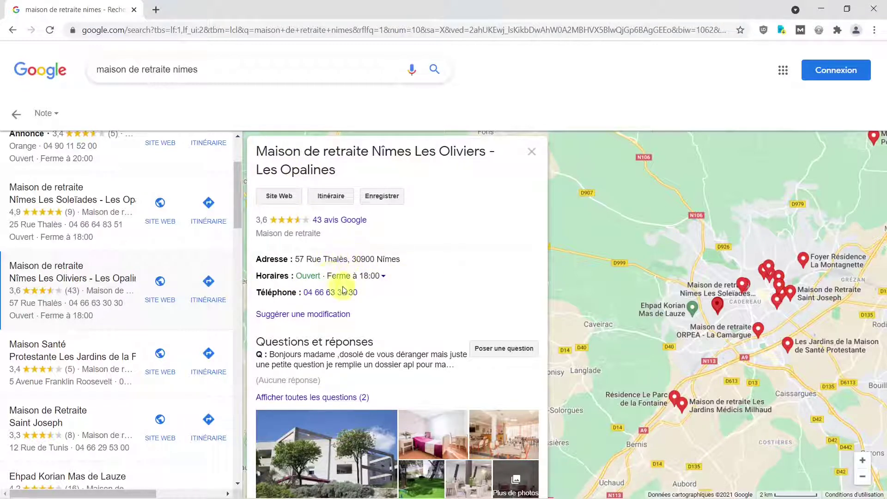
{"action": "scroll", "coordinate": [376, 340], "scroll_direction": "down", "scroll_amount": 4}
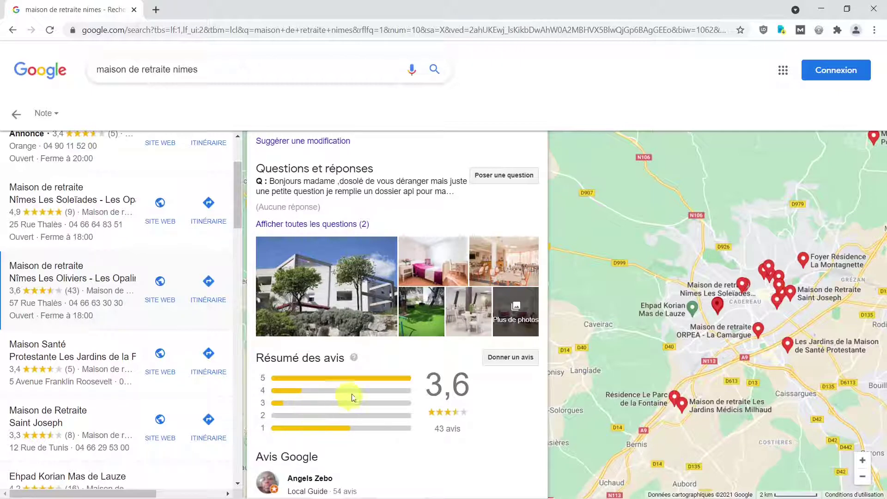
{"action": "scroll", "coordinate": [342, 324], "scroll_direction": "up", "scroll_amount": 4}
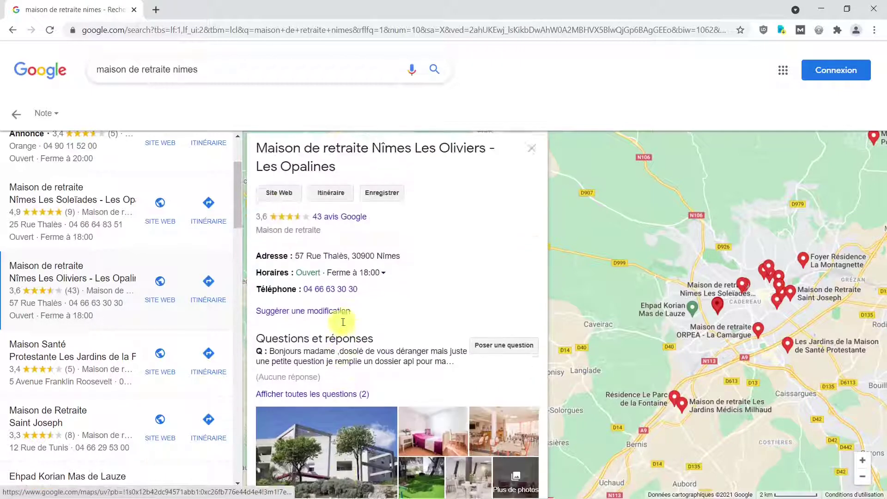
{"action": "scroll", "coordinate": [327, 230], "scroll_direction": "down", "scroll_amount": 5}
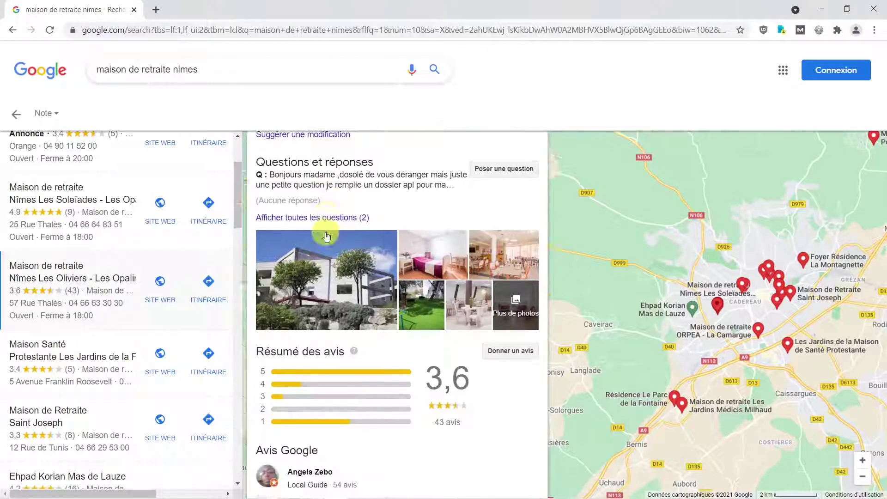
{"action": "scroll", "coordinate": [356, 400], "scroll_direction": "down", "scroll_amount": 4}
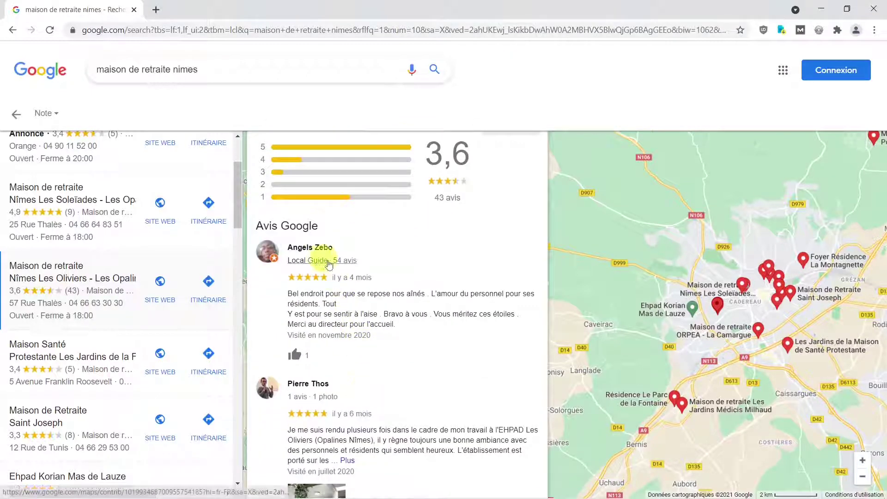
{"action": "scroll", "coordinate": [400, 342], "scroll_direction": "down", "scroll_amount": 1}
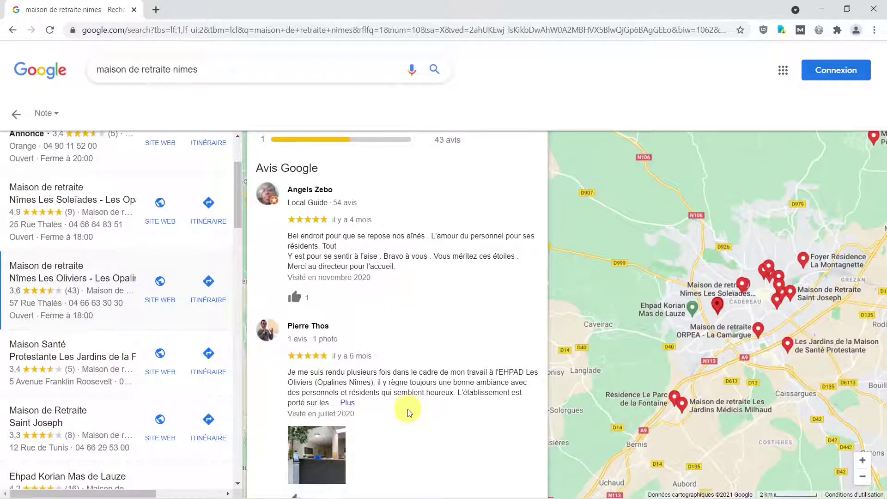
{"action": "scroll", "coordinate": [409, 413], "scroll_direction": "down", "scroll_amount": 4}
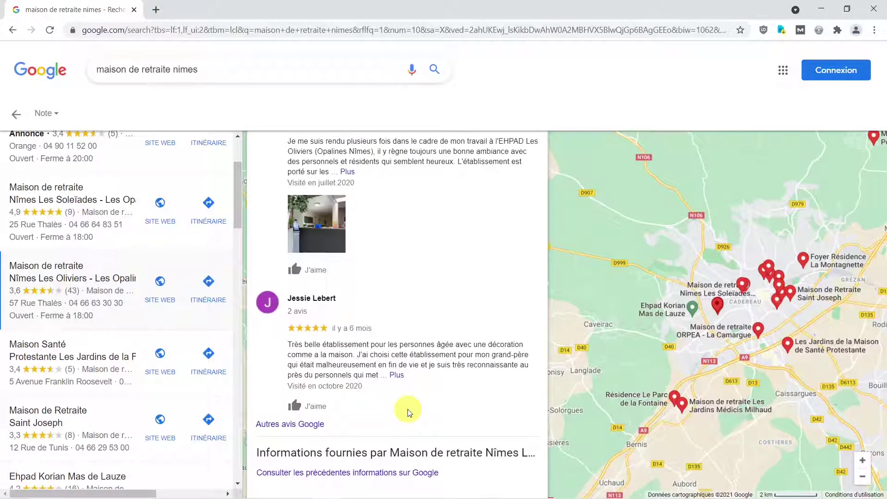
Step: Look through the owner-provided information, related searches and remaining content of the Les Oliviers listing, returning to its top
{"action": "scroll", "coordinate": [408, 409], "scroll_direction": "down", "scroll_amount": 2}
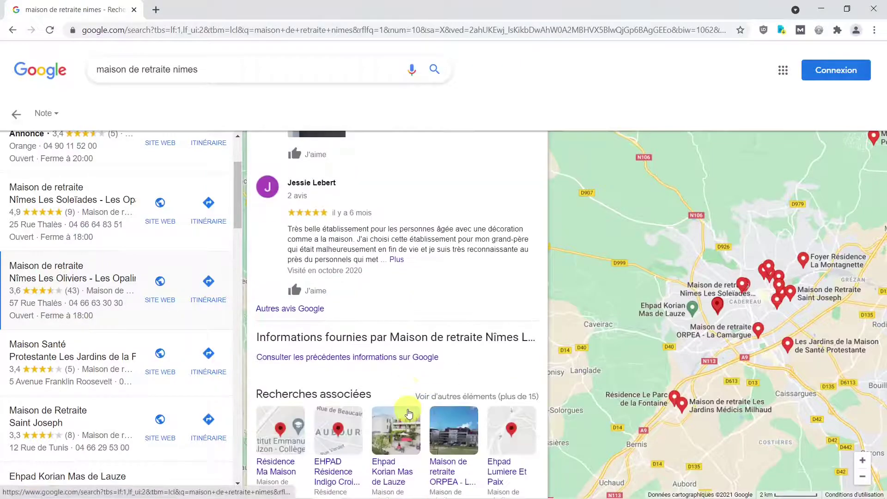
{"action": "scroll", "coordinate": [408, 409], "scroll_direction": "down", "scroll_amount": 4}
{"action": "scroll", "coordinate": [409, 413], "scroll_direction": "down", "scroll_amount": 2}
{"action": "scroll", "coordinate": [409, 413], "scroll_direction": "up", "scroll_amount": 13}
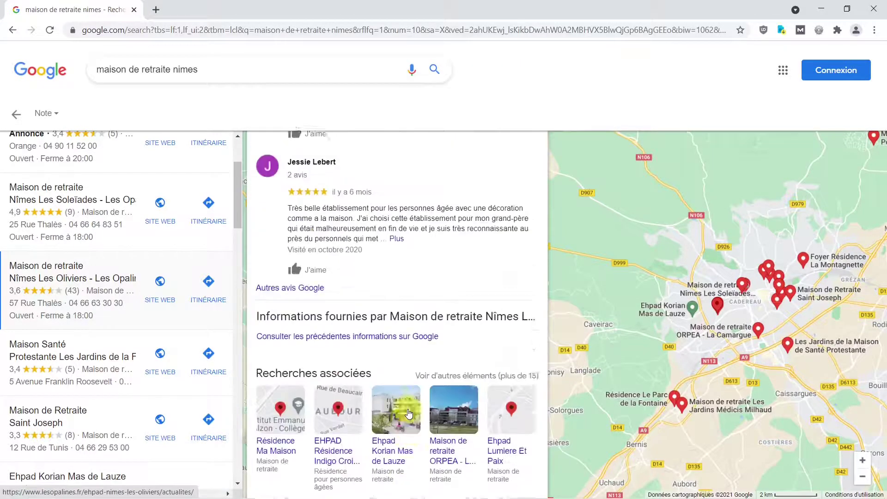
{"action": "scroll", "coordinate": [408, 413], "scroll_direction": "up", "scroll_amount": 7}
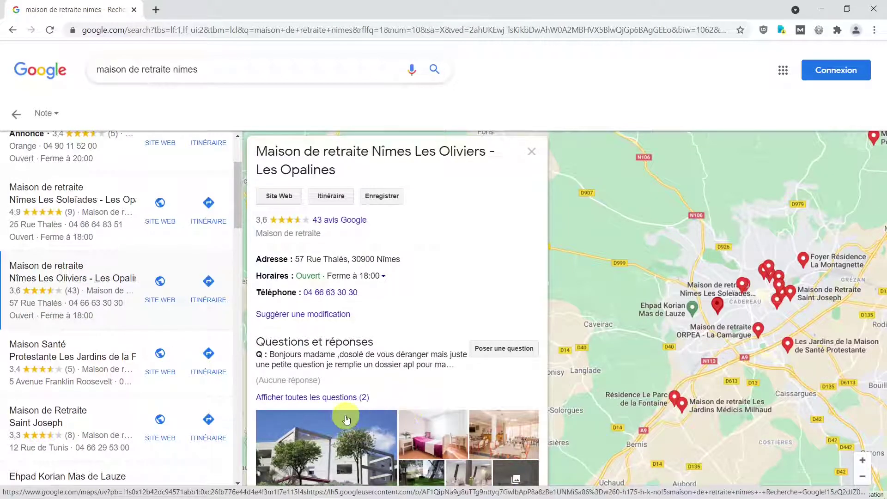
Step: Open the Maison Santé Protestante Les Jardins de la Fontaine listing and examine its contact details, photos, rating summary and Google reviews
{"action": "left_click", "coordinate": [46, 359]}
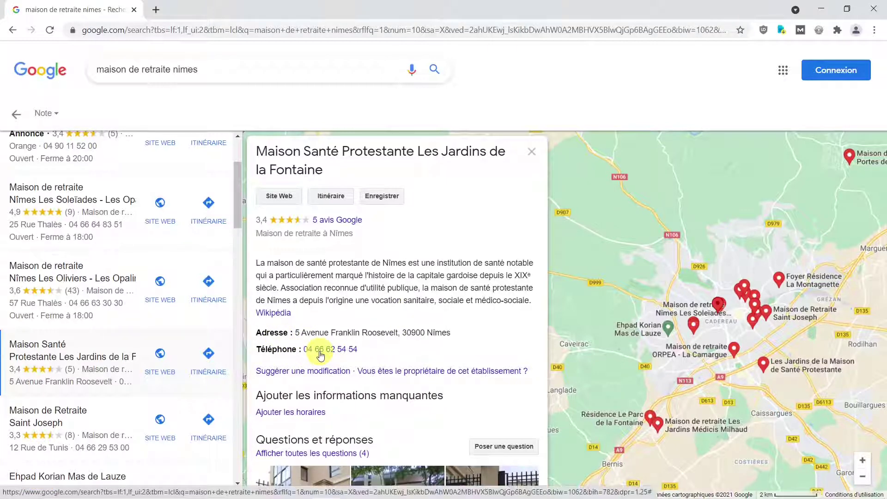
{"action": "scroll", "coordinate": [321, 355], "scroll_direction": "down", "scroll_amount": 1}
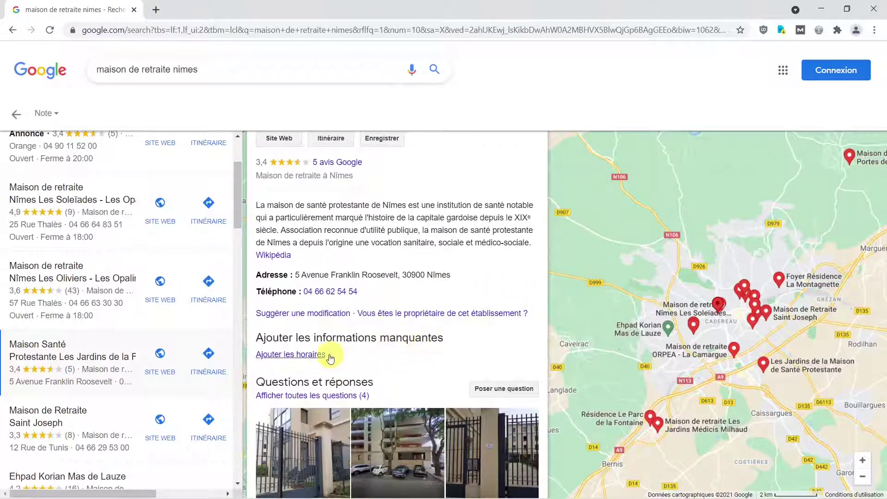
{"action": "scroll", "coordinate": [386, 359], "scroll_direction": "down", "scroll_amount": 2}
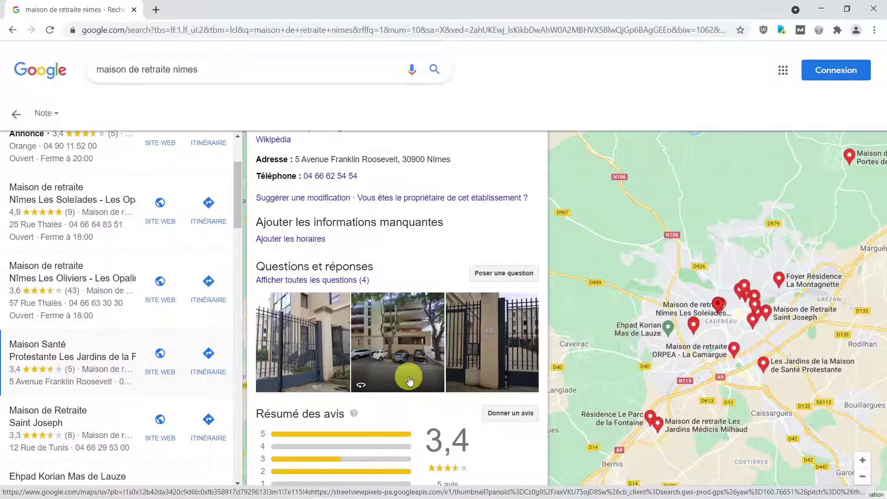
{"action": "scroll", "coordinate": [410, 380], "scroll_direction": "down", "scroll_amount": 6}
{"action": "scroll", "coordinate": [410, 380], "scroll_direction": "up", "scroll_amount": 4}
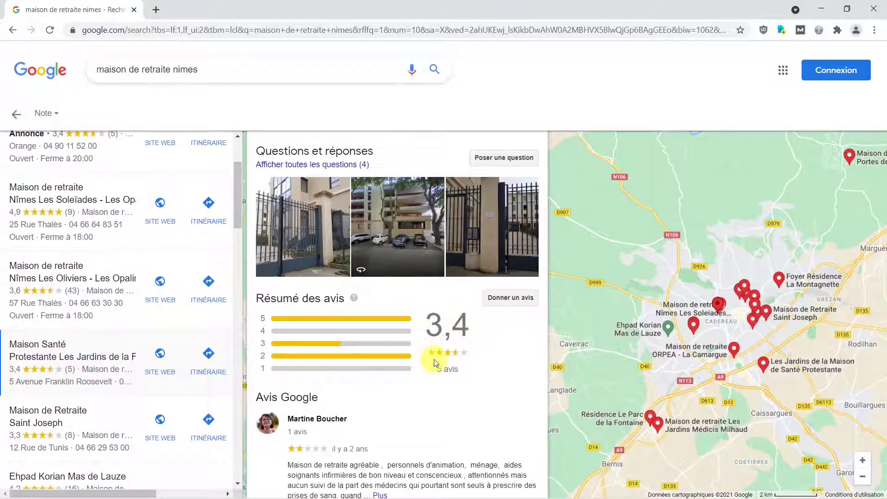
{"action": "scroll", "coordinate": [373, 416], "scroll_direction": "down", "scroll_amount": 4}
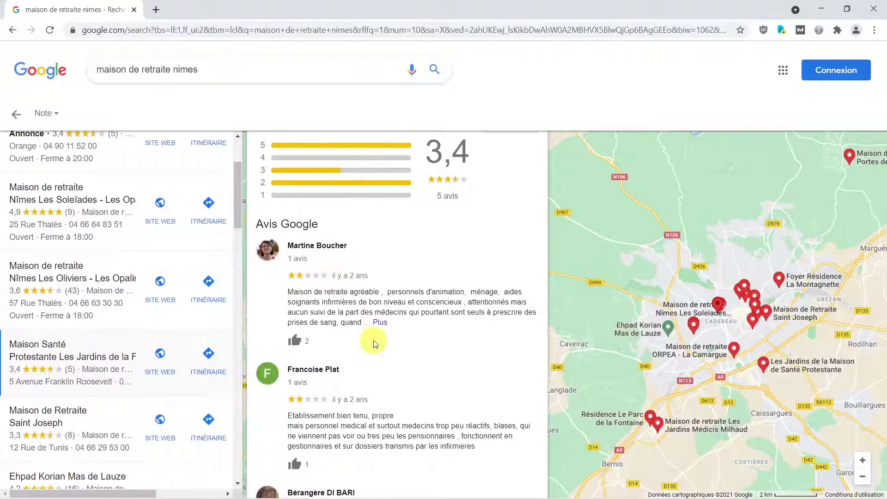
{"action": "scroll", "coordinate": [374, 343], "scroll_direction": "down", "scroll_amount": 1}
{"action": "scroll", "coordinate": [373, 340], "scroll_direction": "down", "scroll_amount": 1}
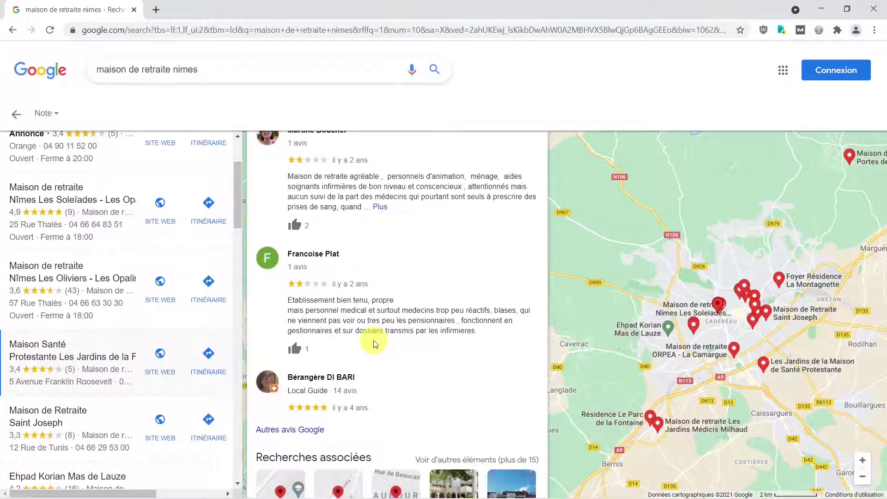
Step: Recheck the photos, rating summary and related searches in the Les Jardins de la Fontaine listing, returning to the top of its profile
{"action": "scroll", "coordinate": [393, 372], "scroll_direction": "up", "scroll_amount": 4}
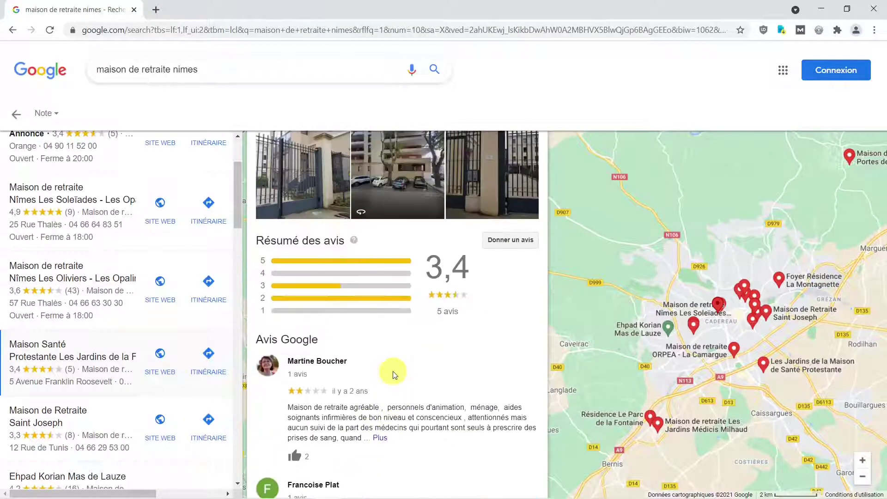
{"action": "scroll", "coordinate": [393, 371], "scroll_direction": "up", "scroll_amount": 4}
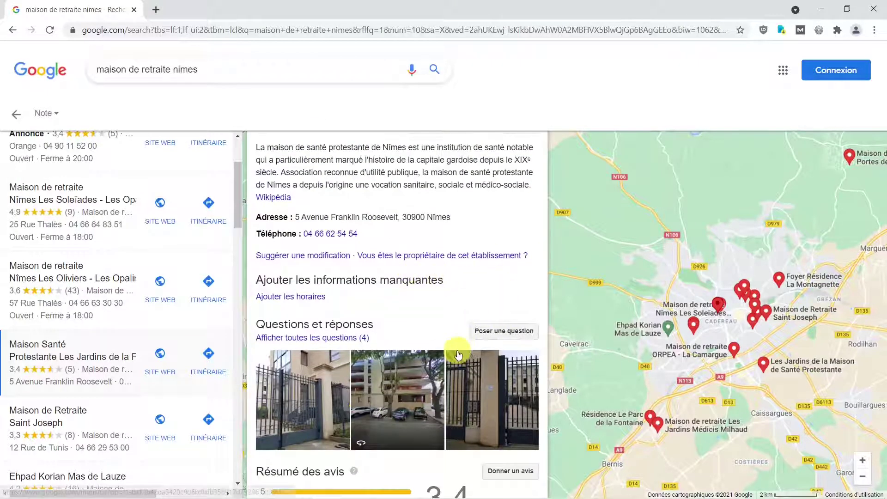
{"action": "scroll", "coordinate": [458, 353], "scroll_direction": "down", "scroll_amount": 6}
{"action": "scroll", "coordinate": [457, 354], "scroll_direction": "down", "scroll_amount": 8}
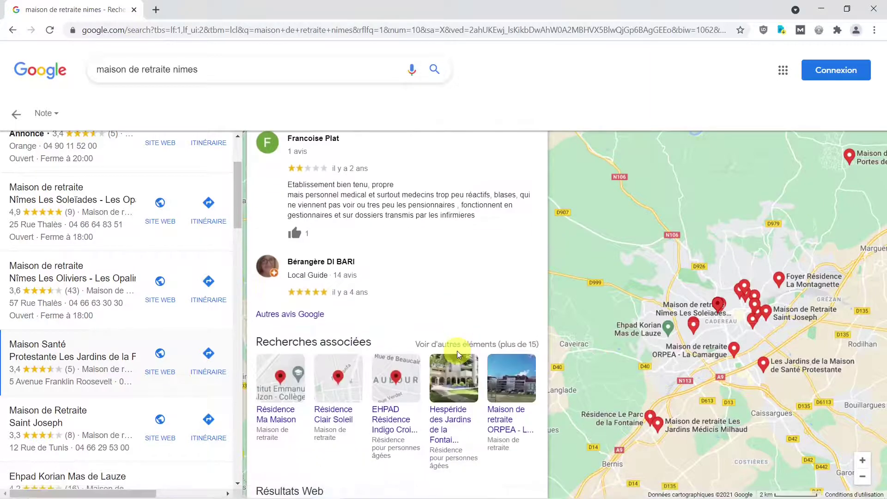
{"action": "scroll", "coordinate": [458, 355], "scroll_direction": "up", "scroll_amount": 14}
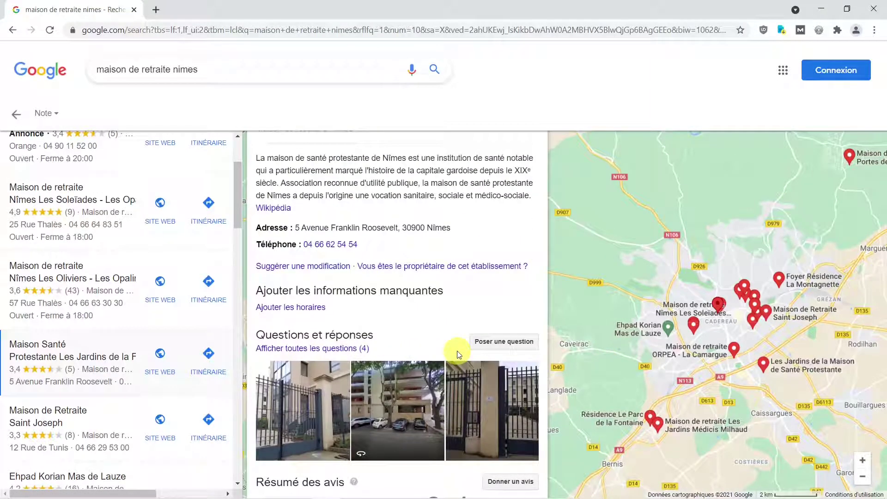
{"action": "scroll", "coordinate": [457, 350], "scroll_direction": "up", "scroll_amount": 3}
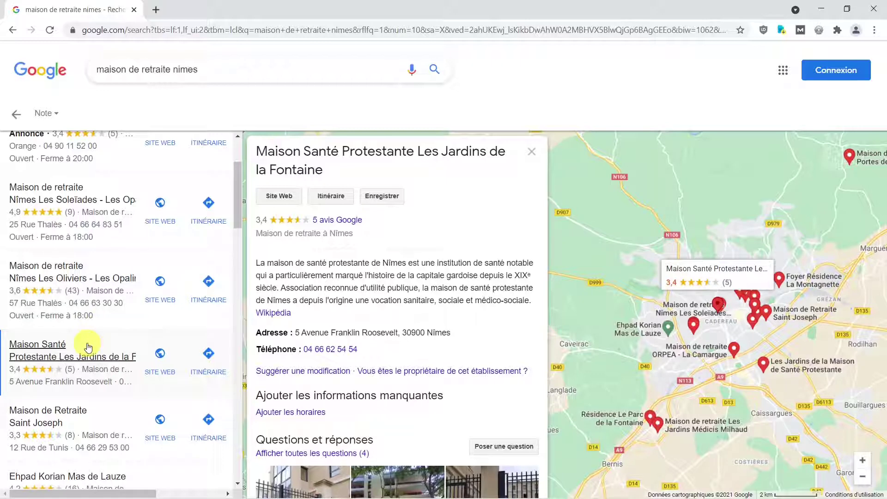
Step: Review the ratings and review counts of the remaining retirement homes through to the end of the results list
{"action": "scroll", "coordinate": [88, 347], "scroll_direction": "down", "scroll_amount": 2}
{"action": "scroll", "coordinate": [88, 347], "scroll_direction": "down", "scroll_amount": 1}
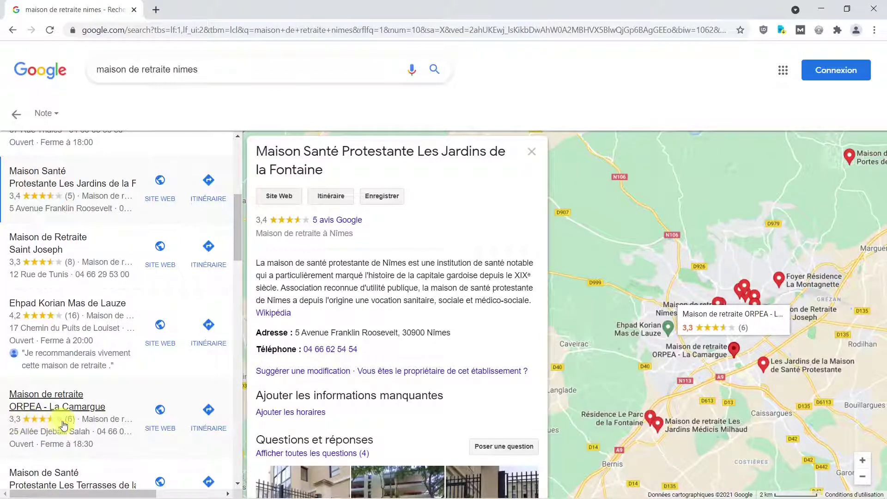
{"action": "scroll", "coordinate": [93, 425], "scroll_direction": "down", "scroll_amount": 1}
{"action": "scroll", "coordinate": [93, 424], "scroll_direction": "down", "scroll_amount": 2}
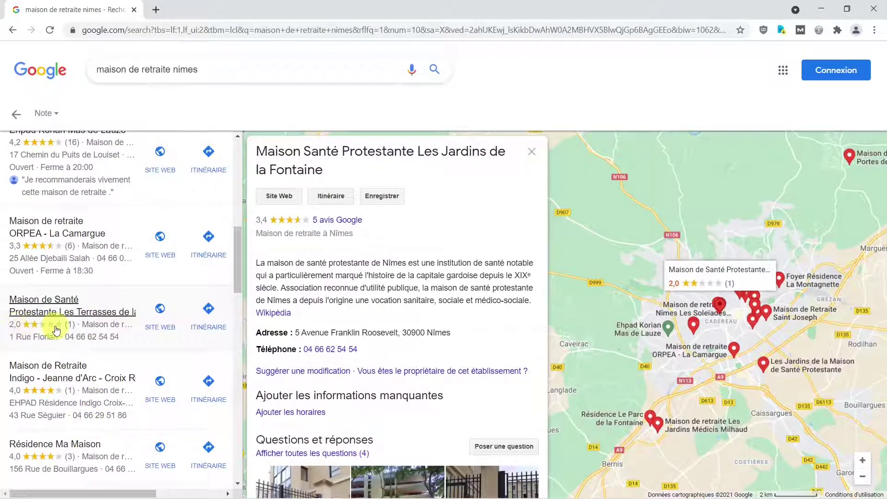
{"action": "scroll", "coordinate": [88, 329], "scroll_direction": "down", "scroll_amount": 3}
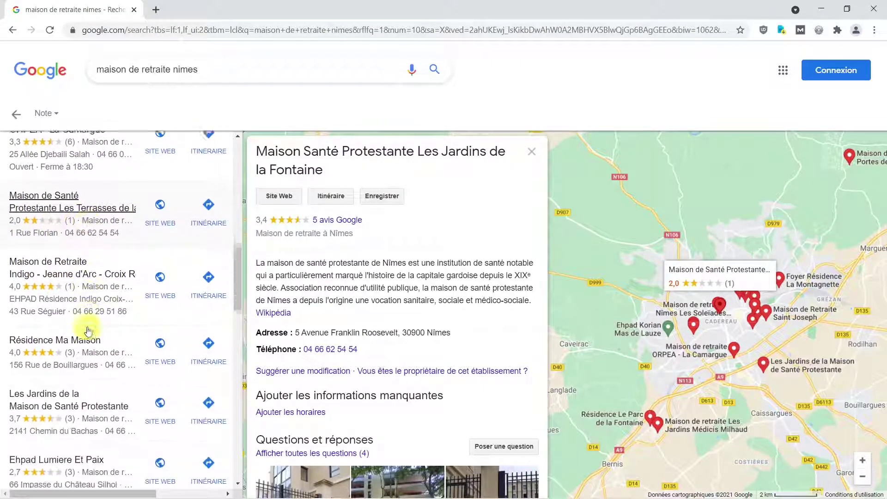
{"action": "scroll", "coordinate": [83, 310], "scroll_direction": "down", "scroll_amount": 6}
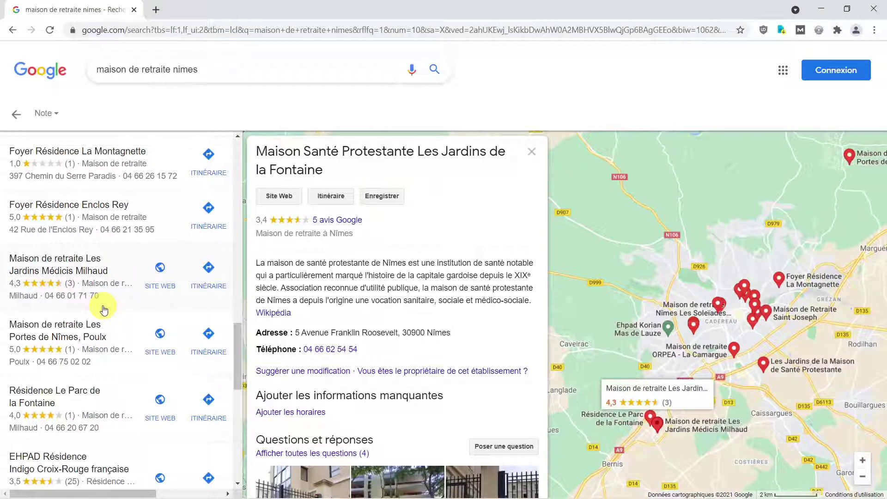
{"action": "scroll", "coordinate": [106, 310], "scroll_direction": "down", "scroll_amount": 6}
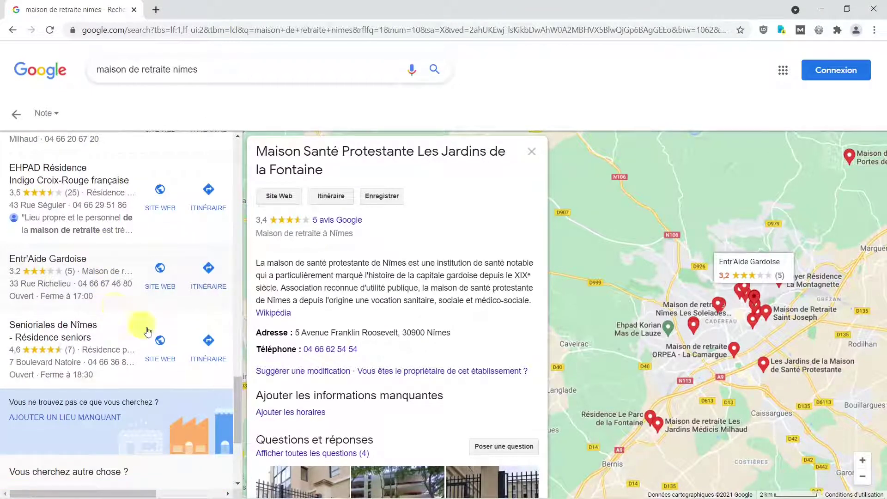
Step: Switch to the LibreOffice Impress presentation and display the Conclusion slide
{"action": "left_click", "coordinate": [443, 491]}
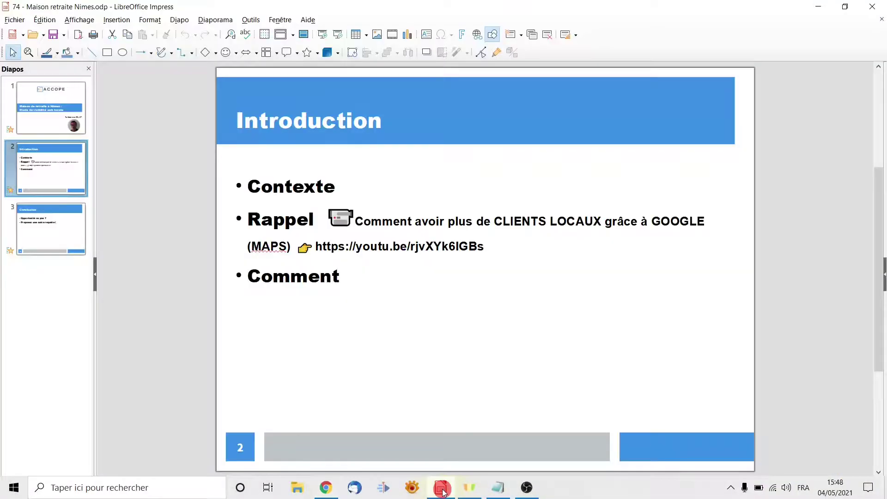
{"action": "left_click", "coordinate": [33, 245]}
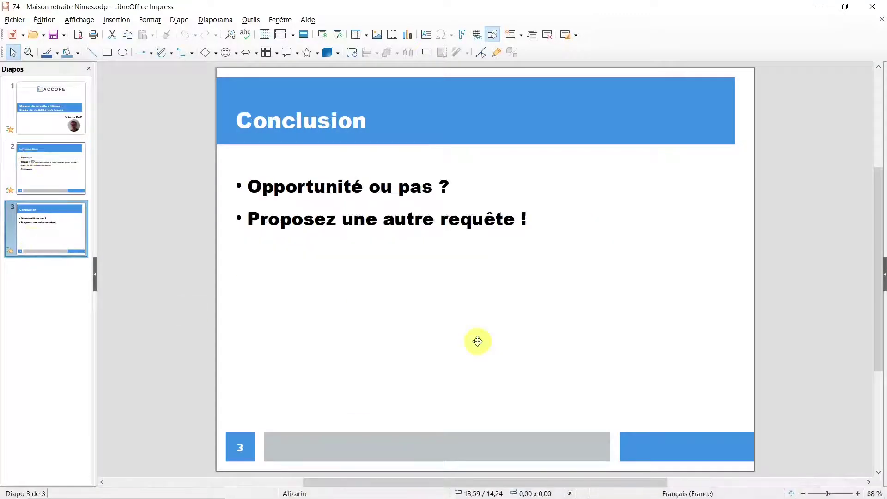